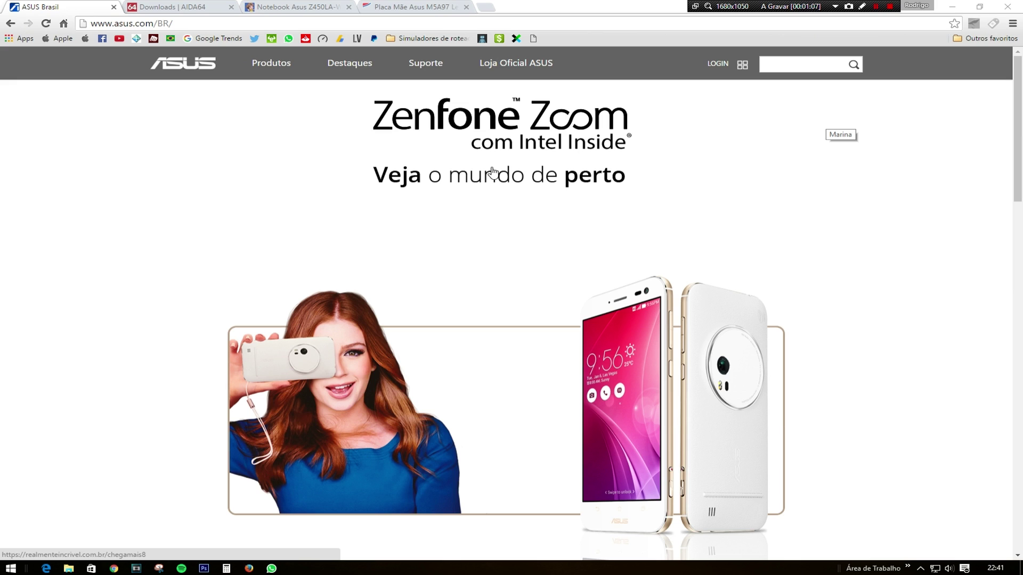
Step: Open the Suporte page from the ASUS Brasil homepage
left_click(430, 63)
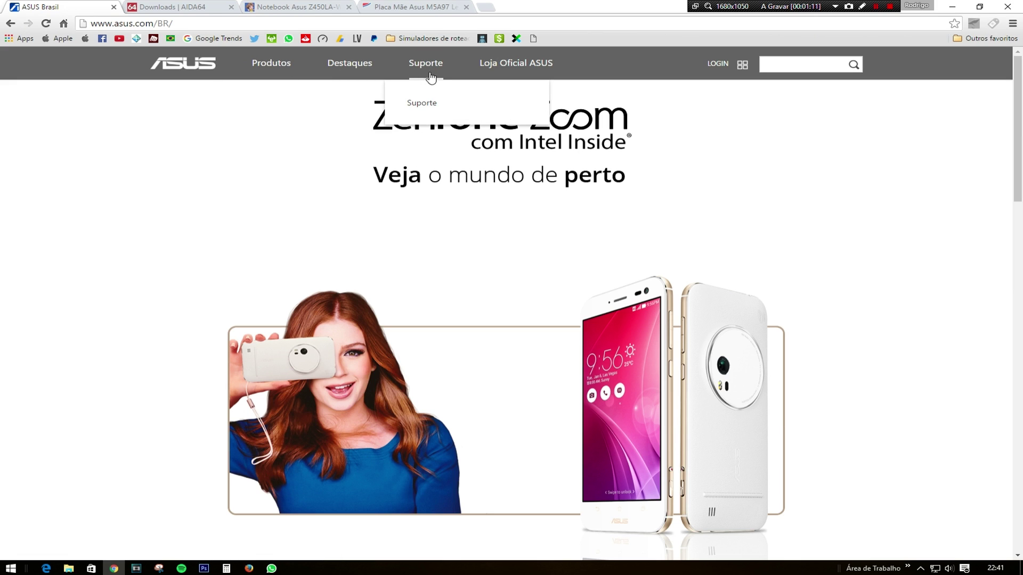
left_click(430, 108)
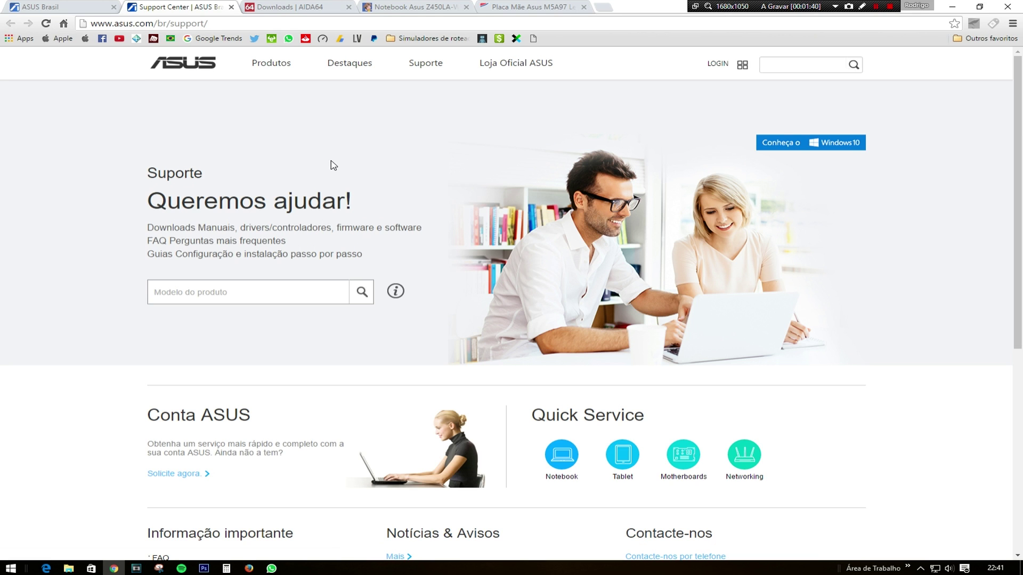
Step: Switch to the Casas Bahia notebook listing and copy the model code Z450LA from the product title
left_click(410, 6)
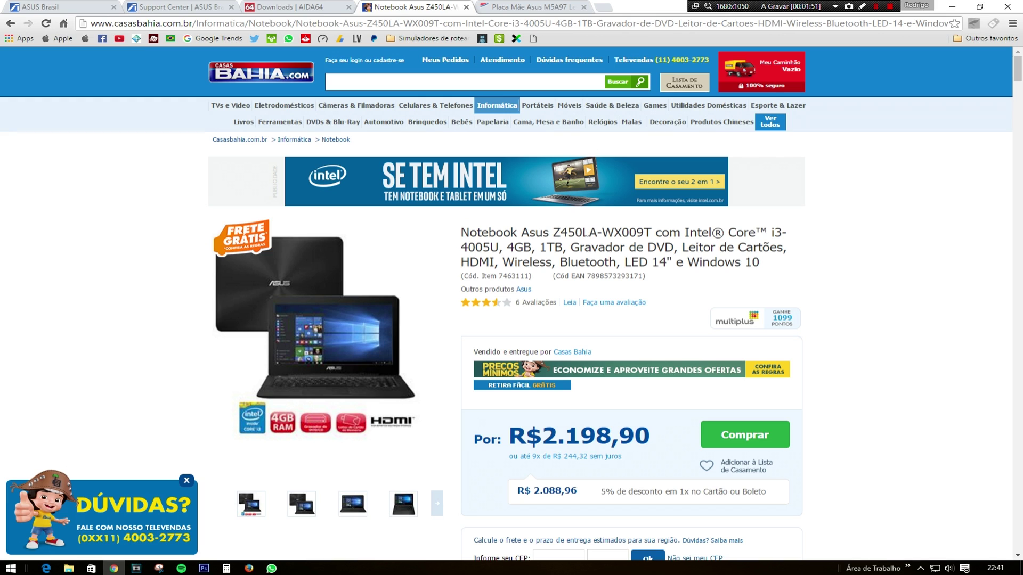
mouse_move(597, 233)
left_mouse_down()
mouse_move(554, 233)
mouse_move(596, 233)
left_mouse_up()
left_click(534, 237)
left_click_drag(597, 233, 554, 232)
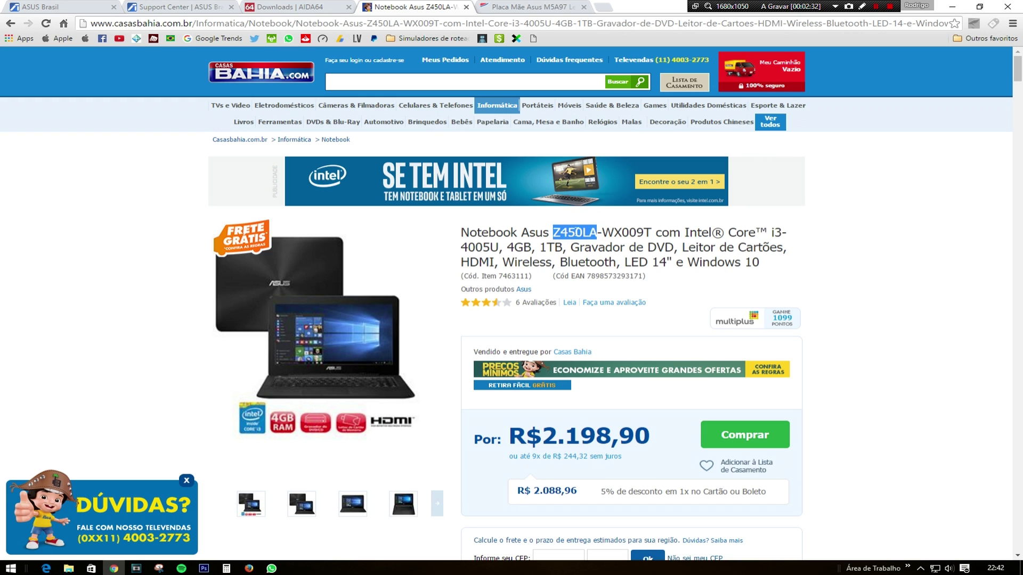
right_click(576, 232)
left_click(602, 240)
Step: Return to the ASUS support page and search for the copied product model Z450LA
left_click(165, 4)
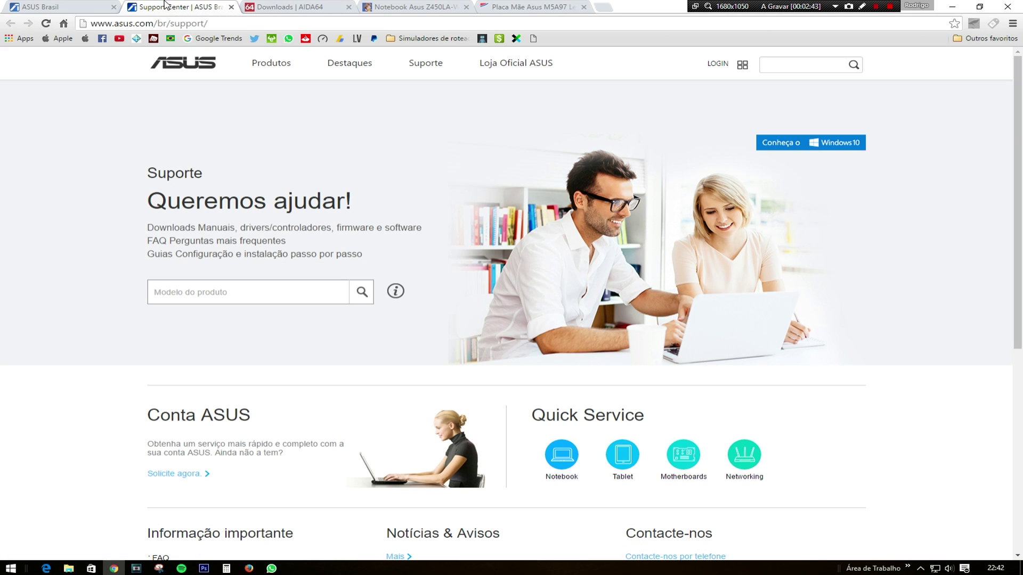
right_click(229, 289)
left_click(278, 354)
left_click(363, 293)
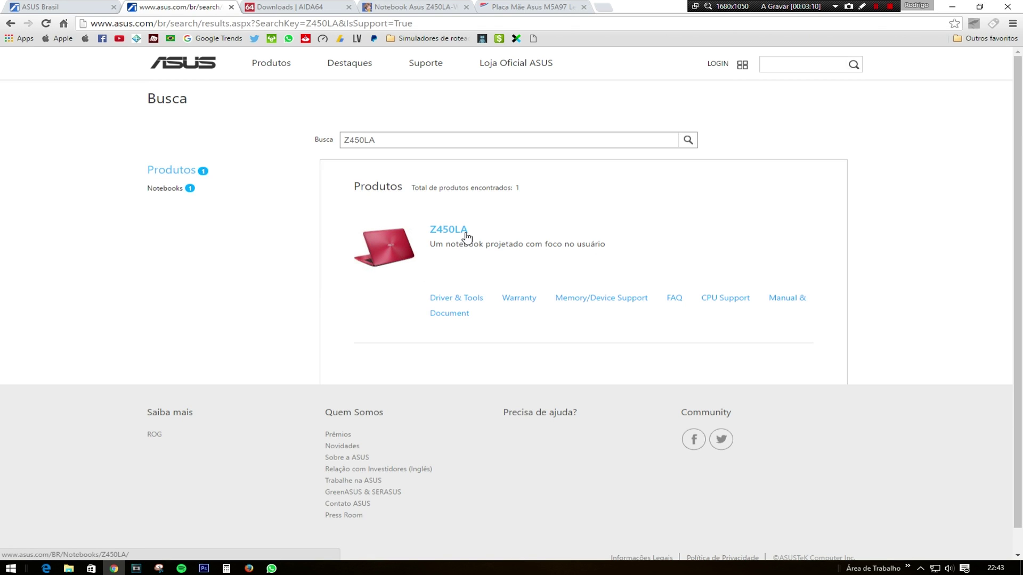
Step: Open the Driver & Tools page of the Z450LA notebook from the search results
left_click(430, 7)
left_click(196, 5)
left_click(461, 301)
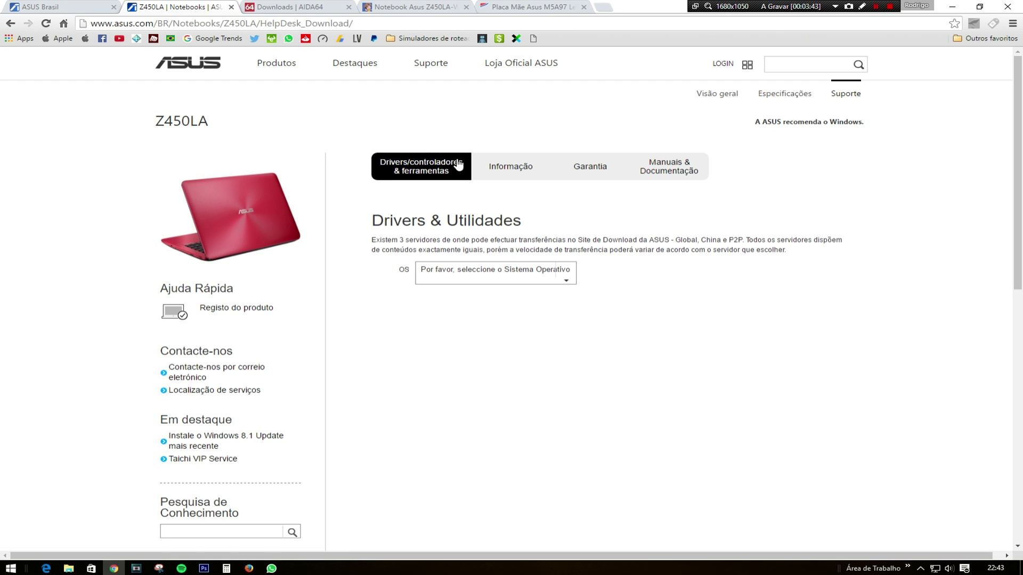
left_click(418, 173)
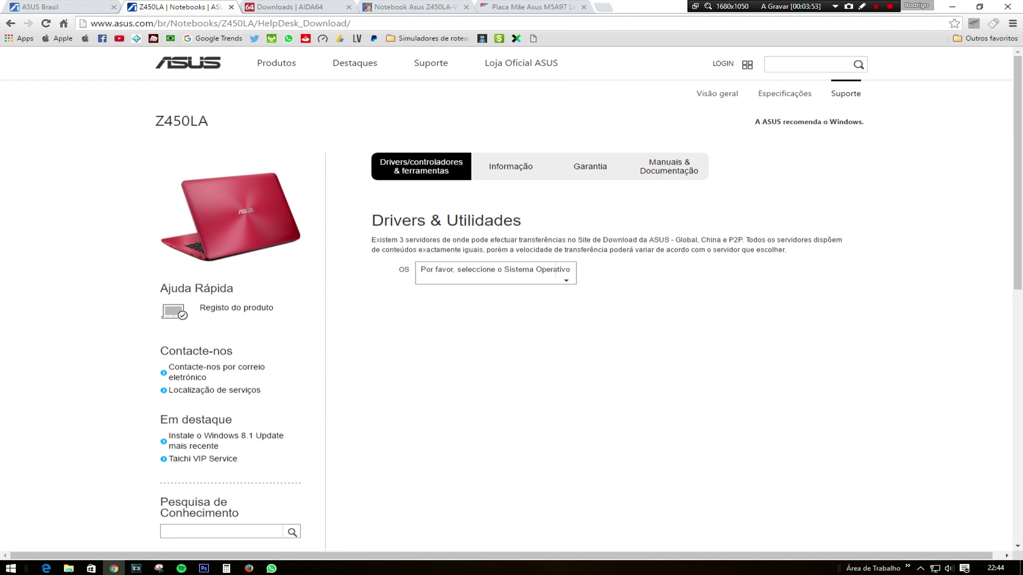
Step: Look over the operating system choices for the drivers, and view the Windows system information directly
left_click(565, 277)
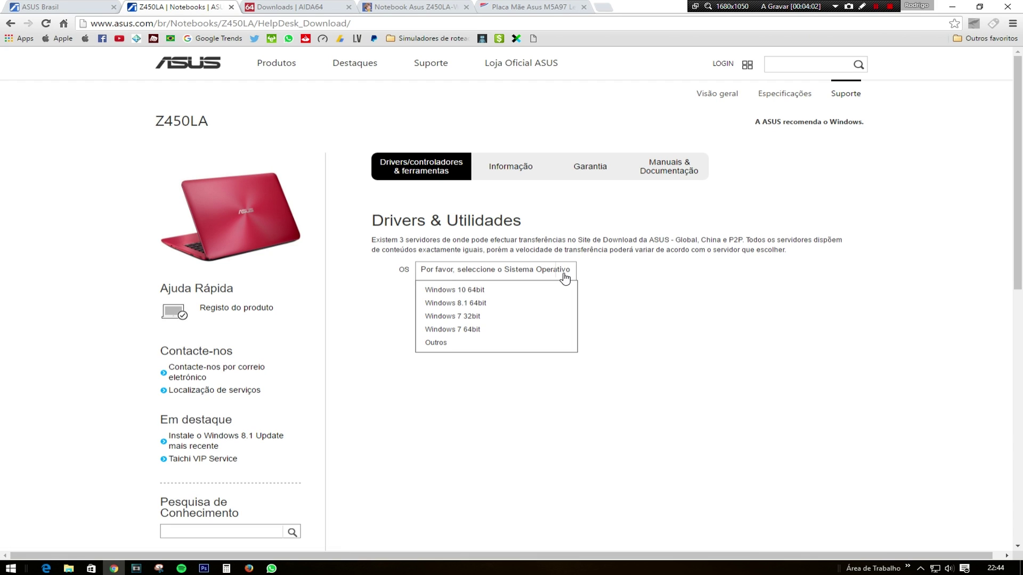
left_click(650, 260)
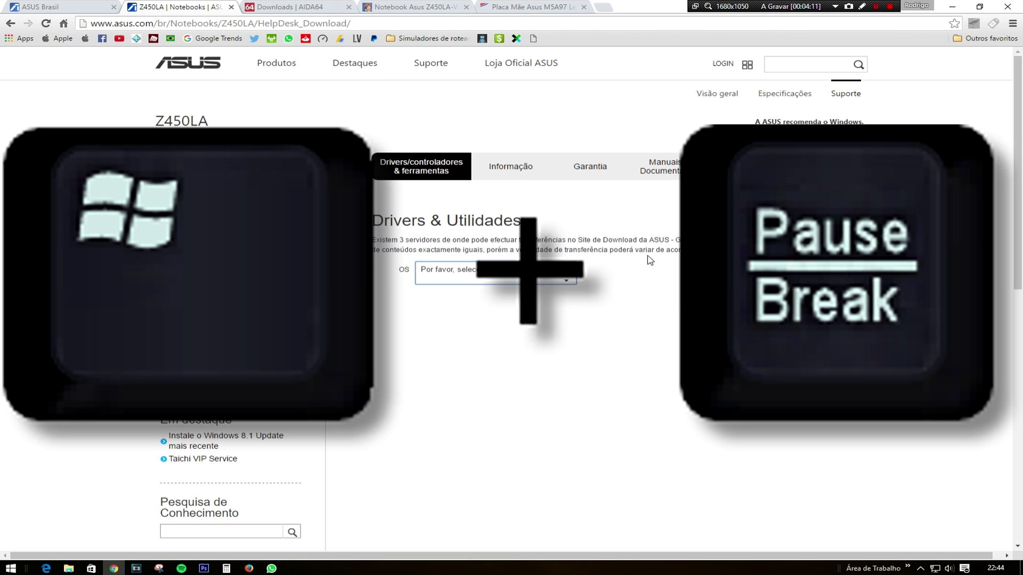
key("super+Pause")
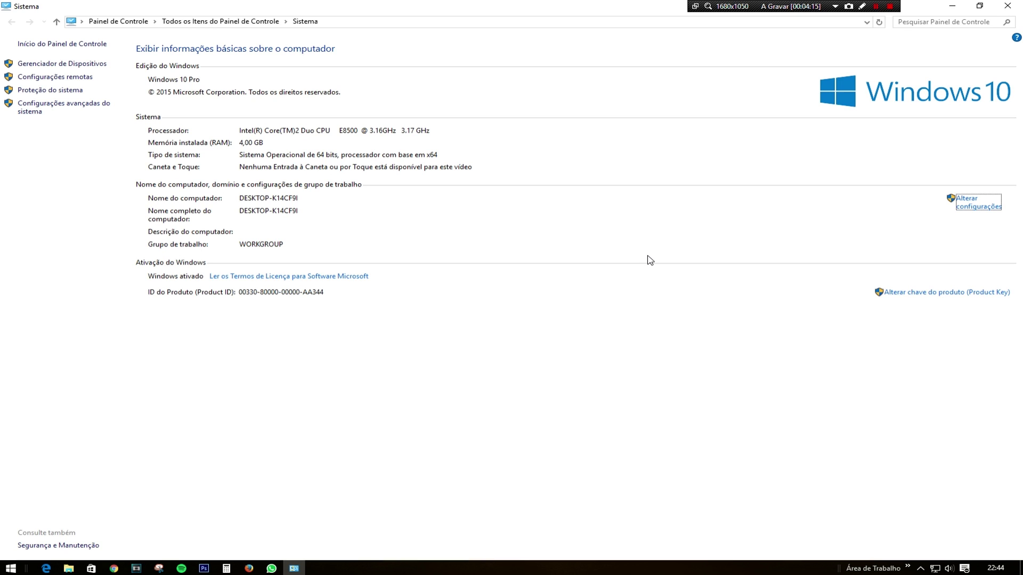
left_click(1007, 6)
Step: View the system type in the properties of Este Computador, opened through File Explorer
left_click(69, 569)
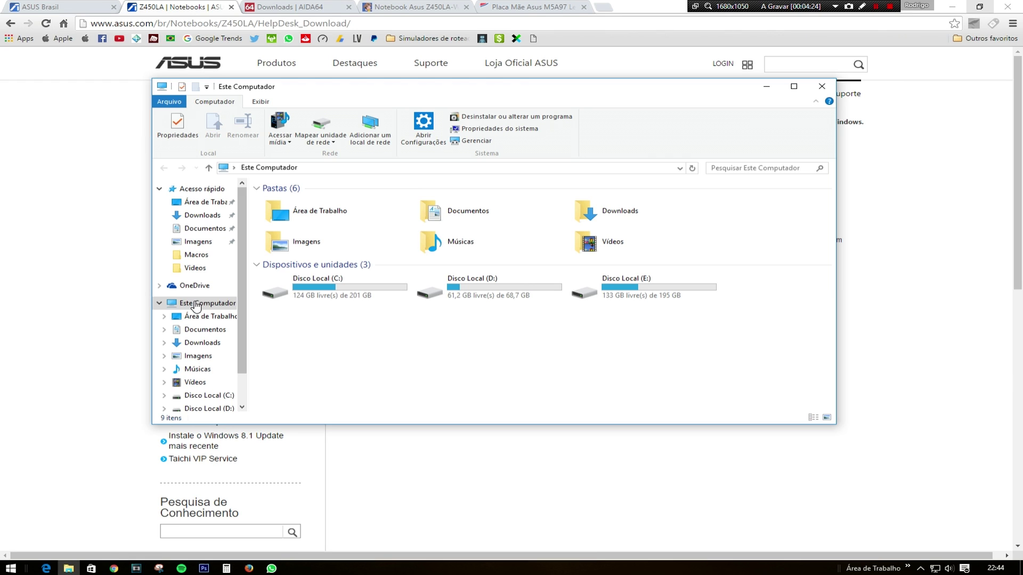
right_click(197, 308)
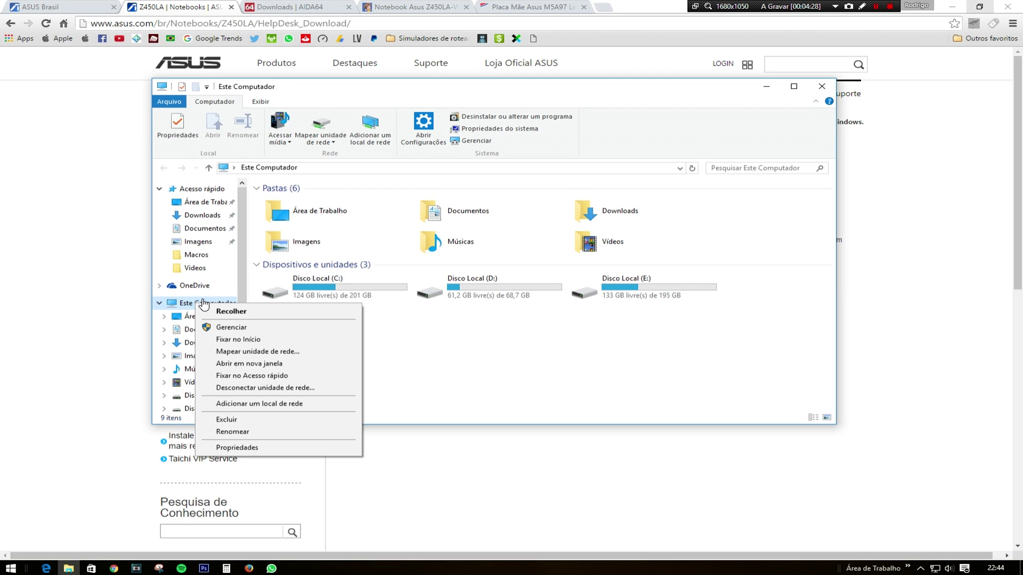
left_click(277, 452)
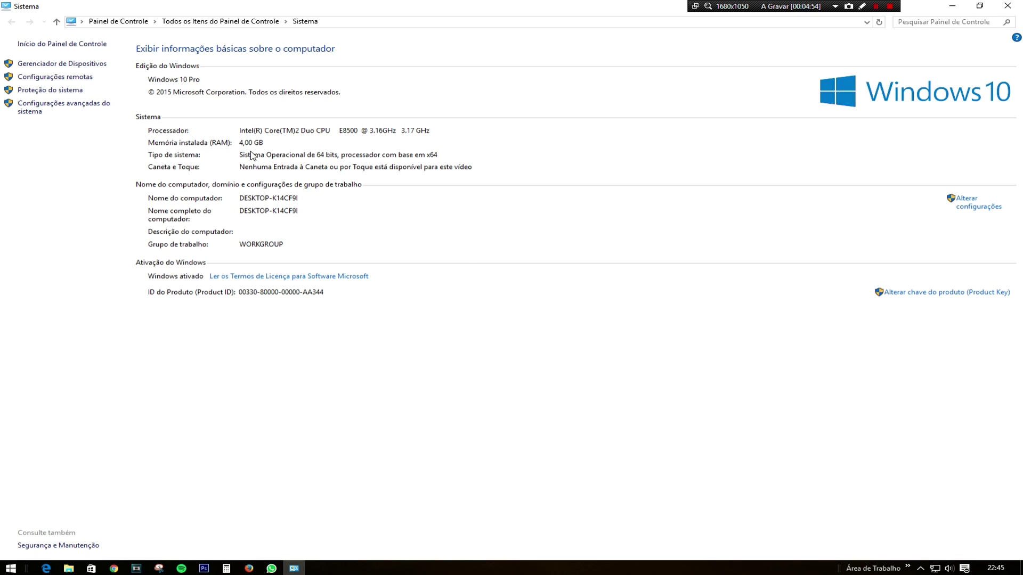
left_click(242, 156)
Step: Return to the Z450LA driver page in the browser and choose Windows 10 64bit as the operating system
left_click(113, 569)
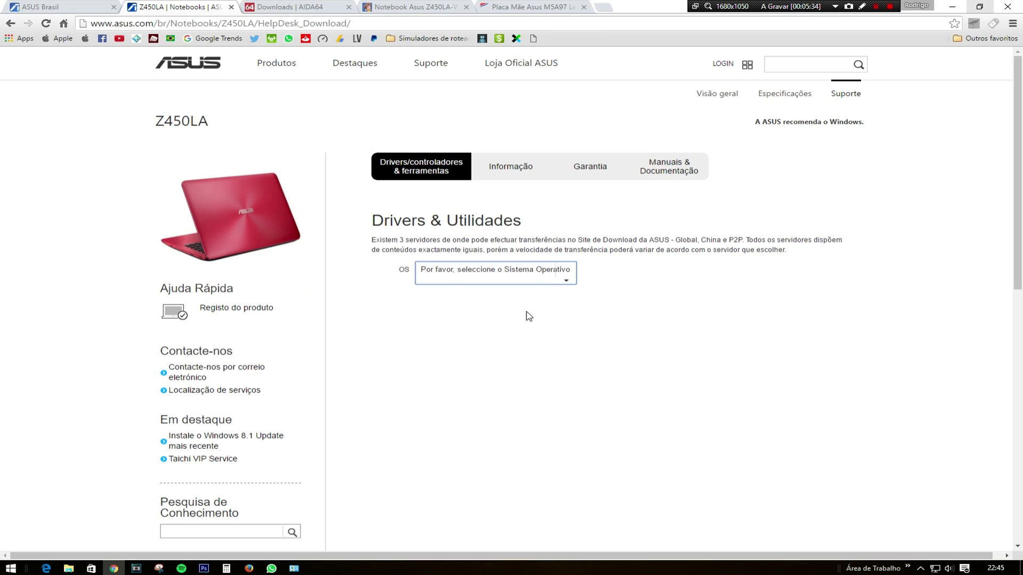
left_click(565, 282)
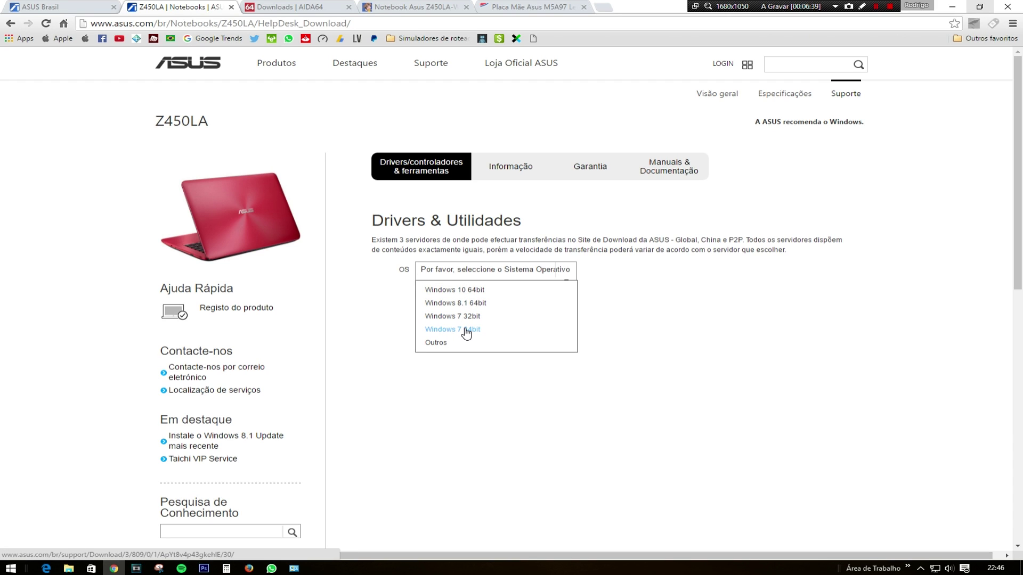
left_click(471, 291)
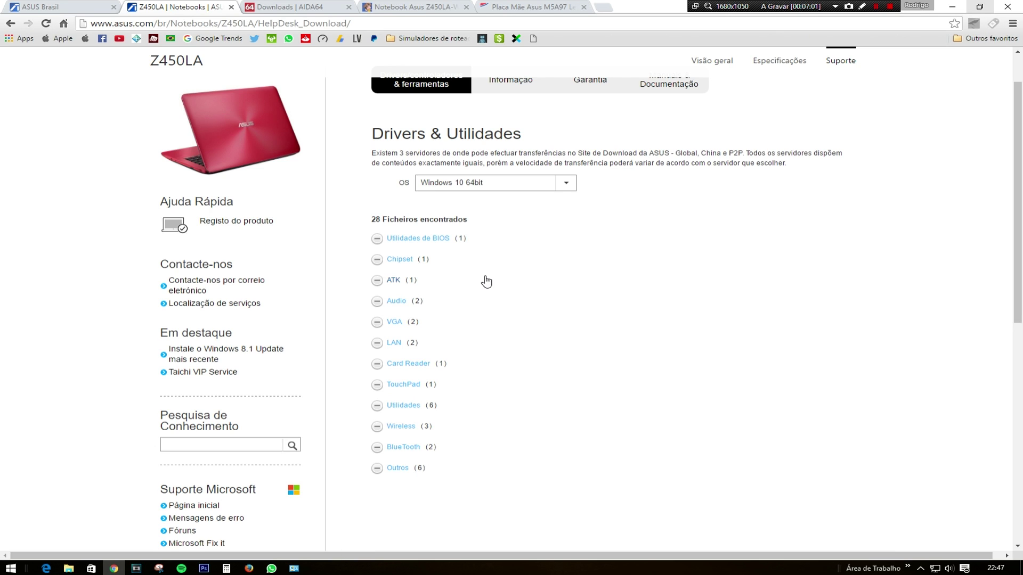
Step: Expand the LAN drivers, check the newest release date, and download Realtek LAN Driver version V10.2.703.2015
left_click(394, 343)
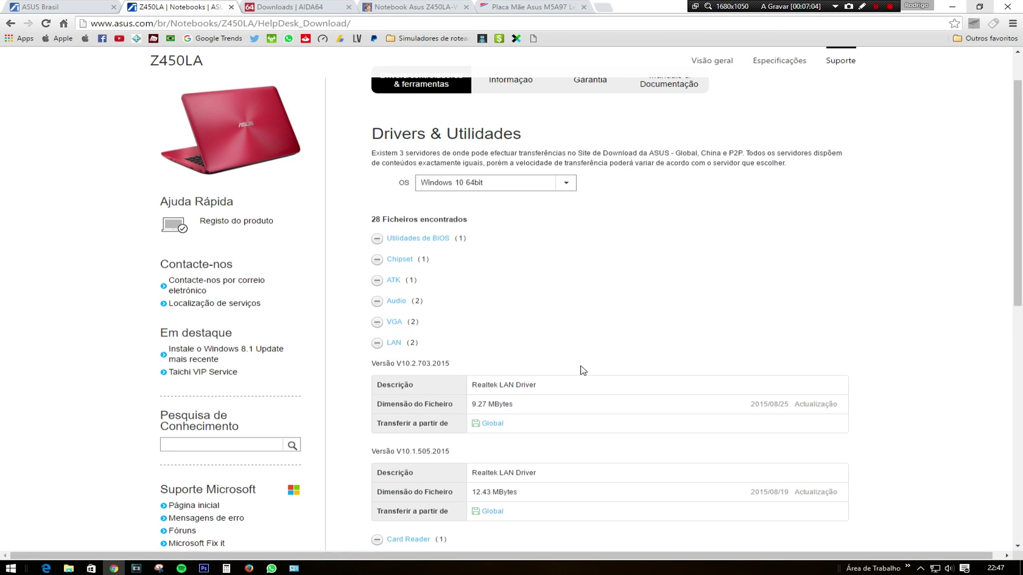
scroll(583, 373, "down", 1)
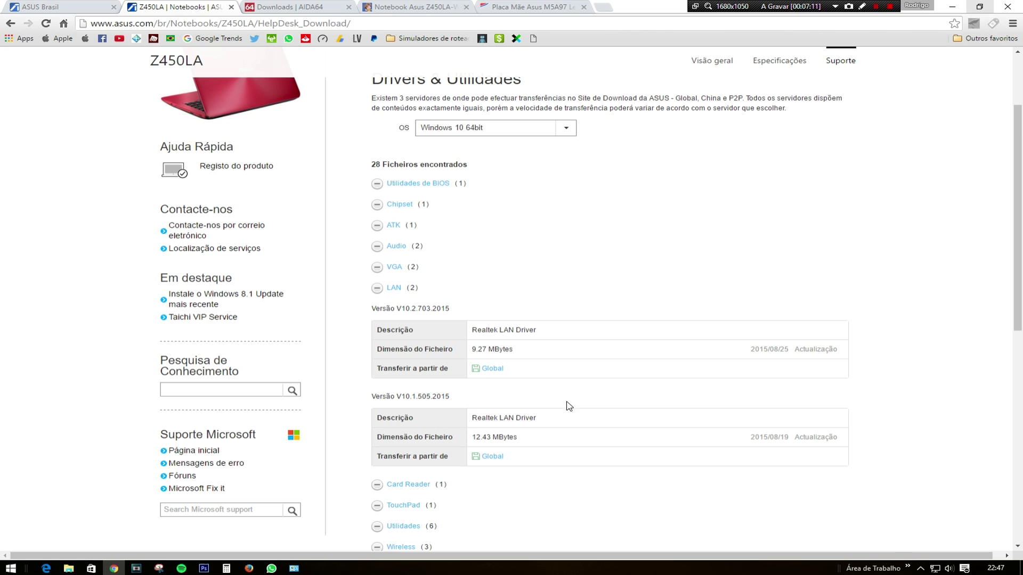
left_click(791, 347)
left_click_drag(792, 348, 755, 351)
left_click(734, 363)
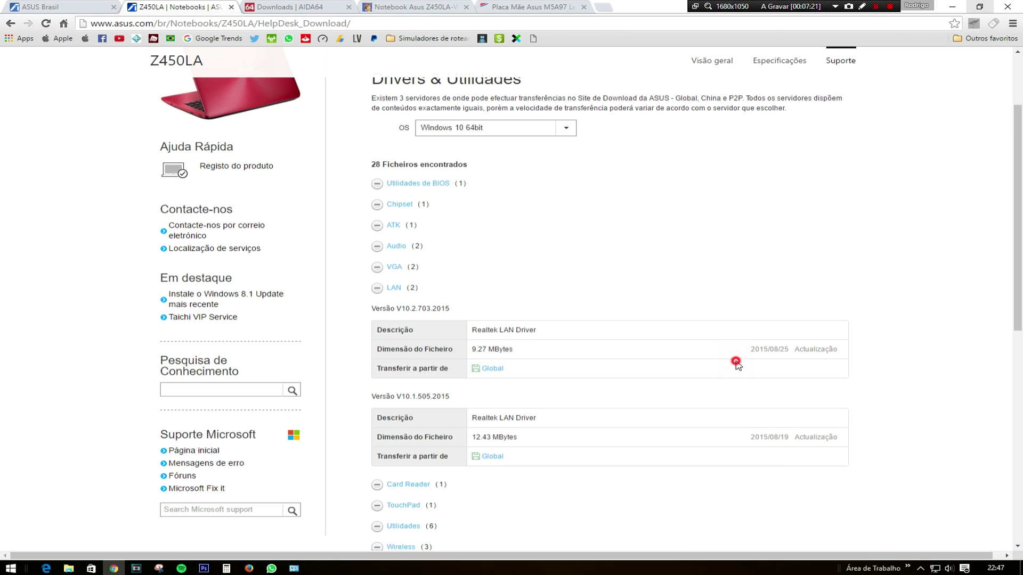
left_click(487, 368)
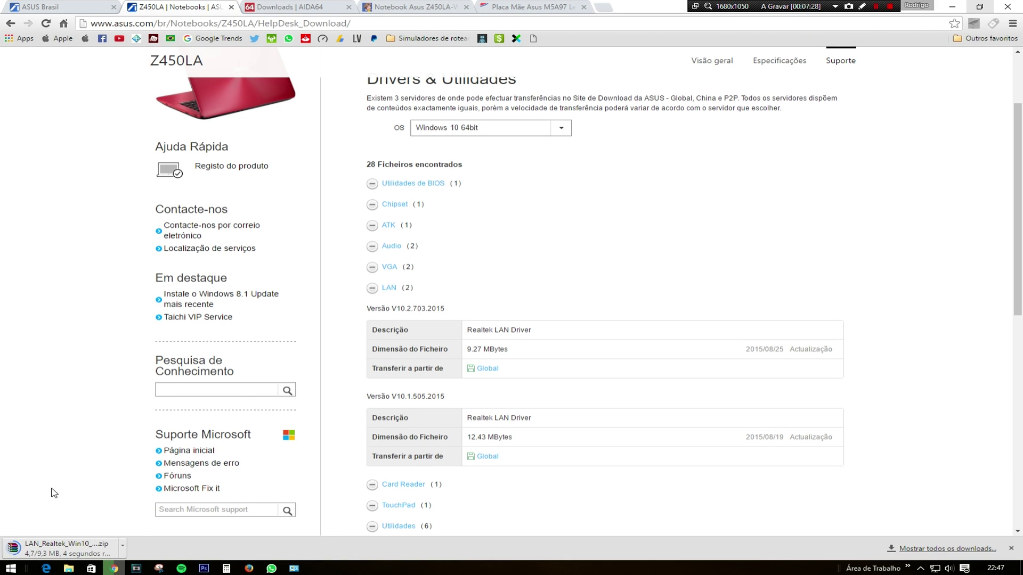
Step: Expand the VGA, Audio and Chipset categories to view their available drivers
scroll(468, 327, "down", 2)
left_click(389, 156)
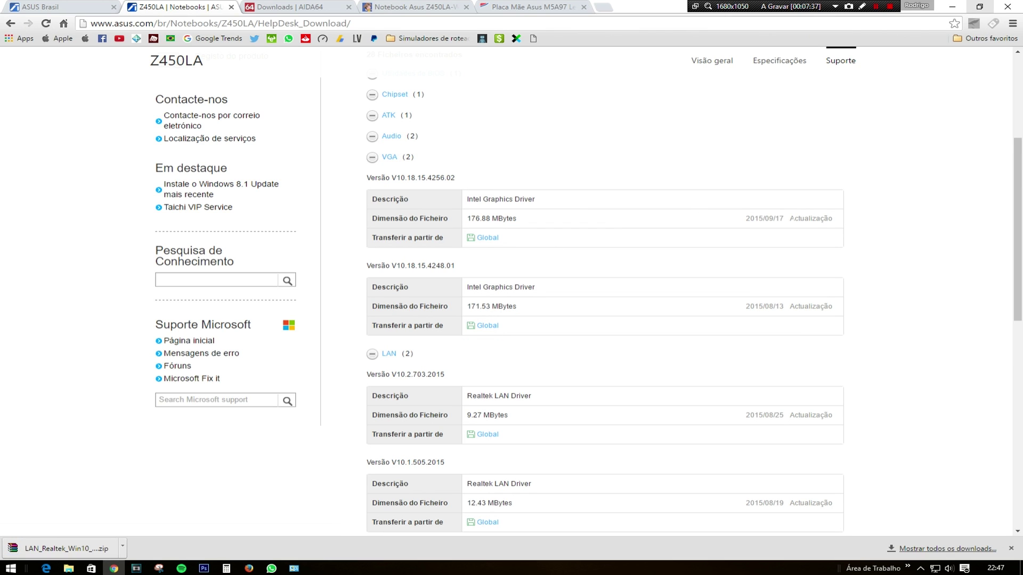
left_click(390, 136)
left_click(394, 94)
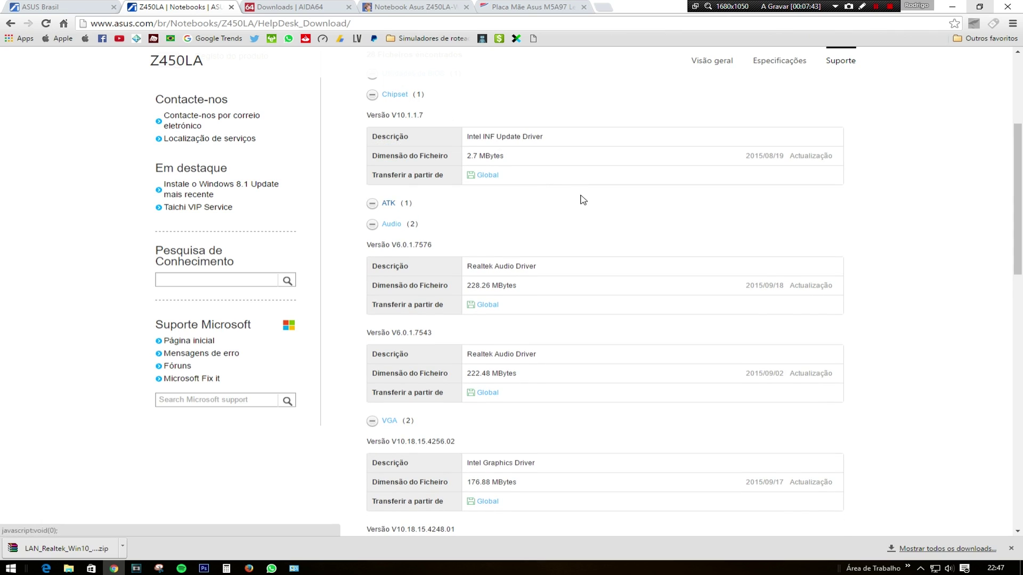
Step: Expand the TouchPad, Wireless and BlueTooth categories and look through their available drivers
scroll(566, 188, "down", 9)
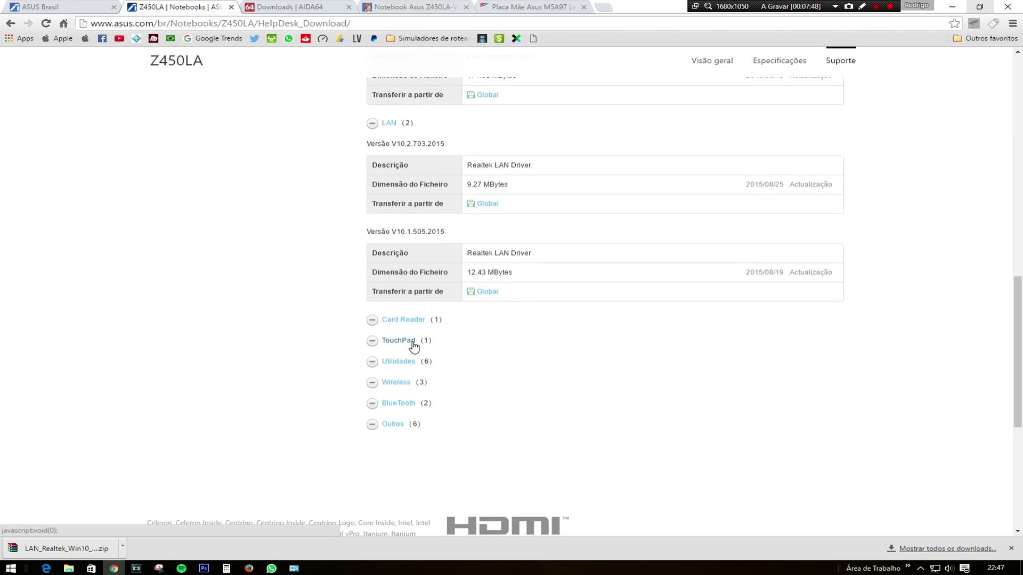
left_click(407, 343)
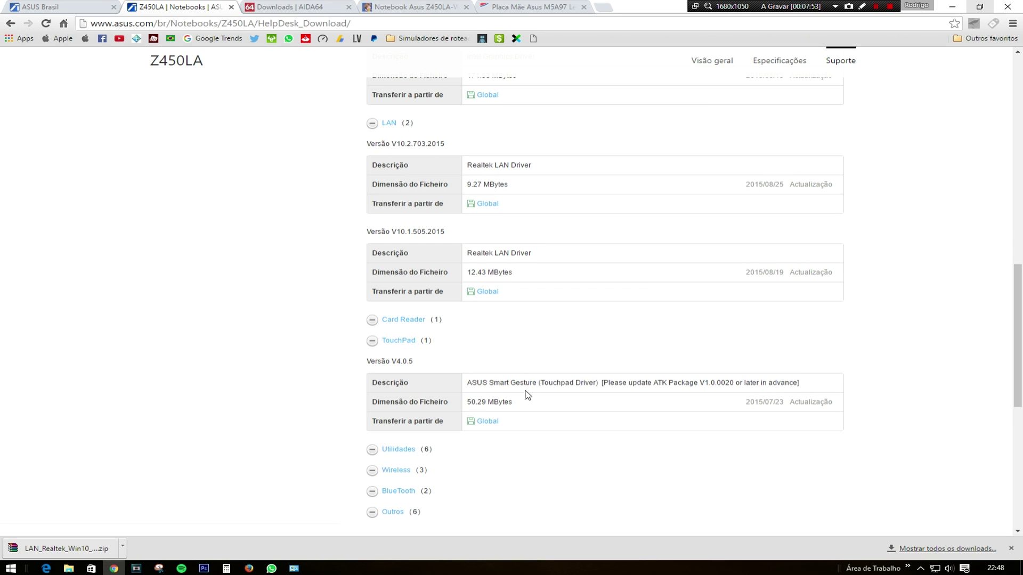
scroll(549, 375, "down", 1)
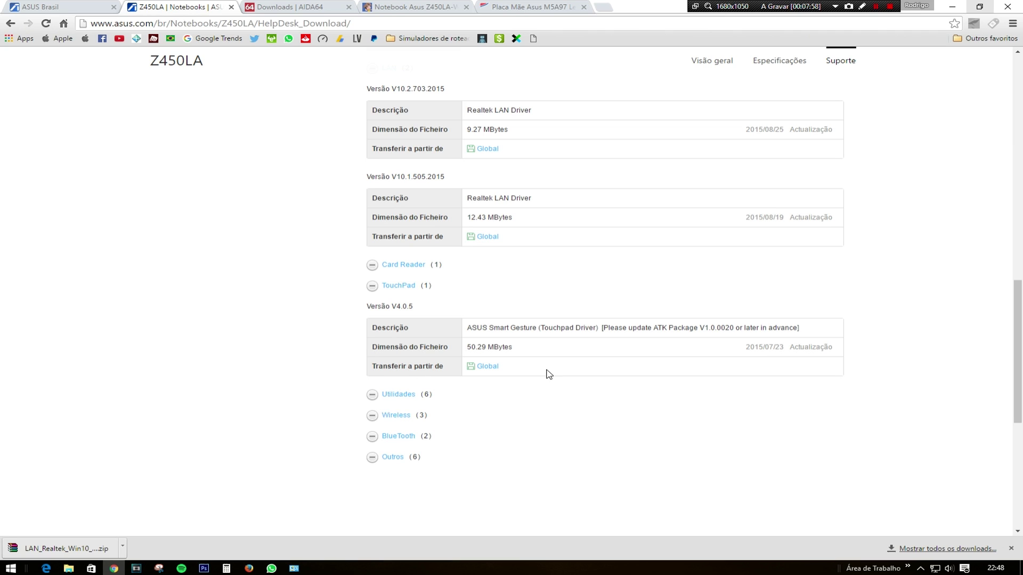
left_click(394, 414)
scroll(622, 363, "down", 2)
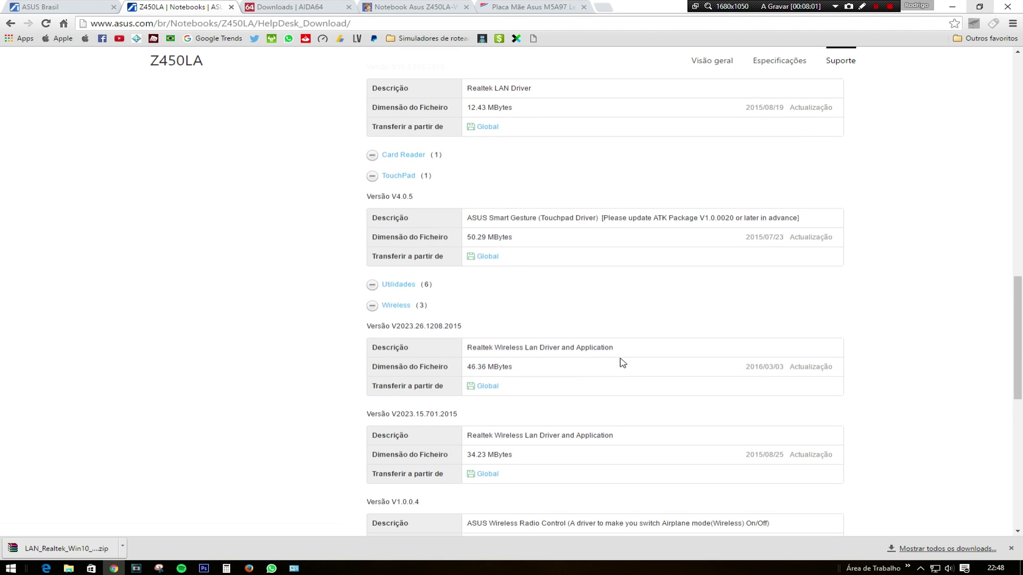
scroll(622, 362, "down", 3)
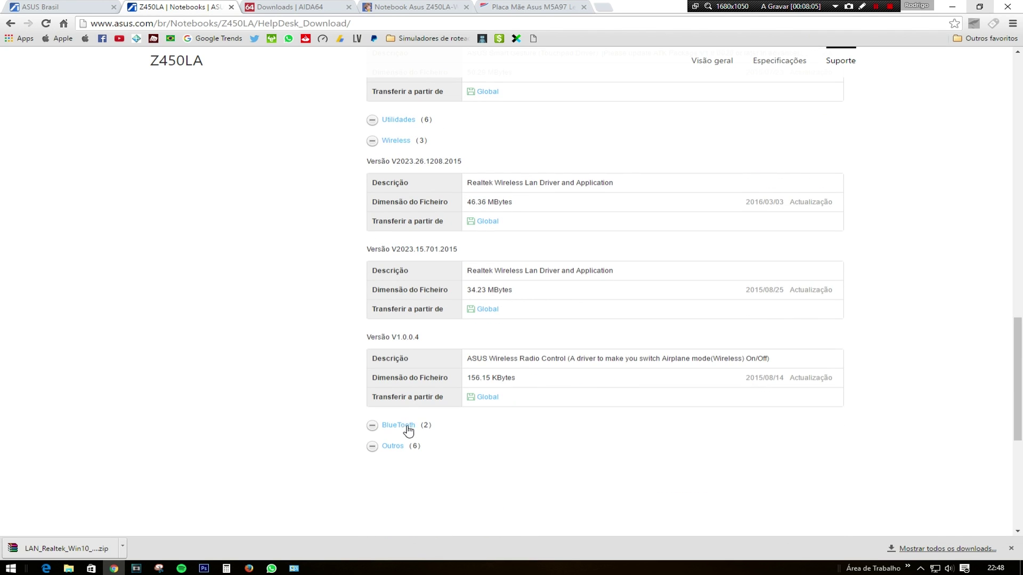
left_click(405, 425)
scroll(454, 437, "down", 4)
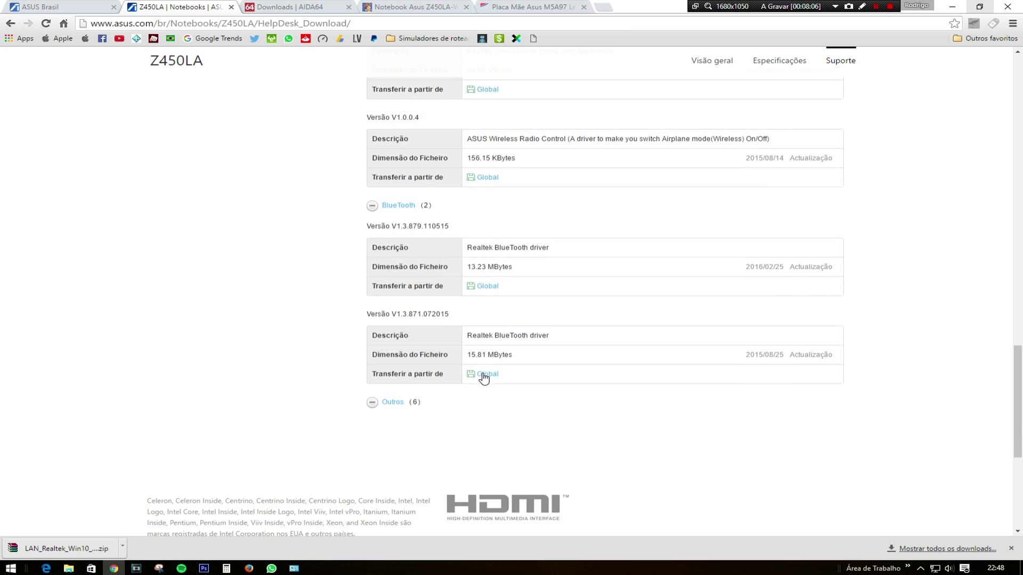
Step: Compare the release dates of the LAN and VGA driver versions to identify the most recent ones
scroll(466, 374, "up", 6)
scroll(548, 385, "up", 5)
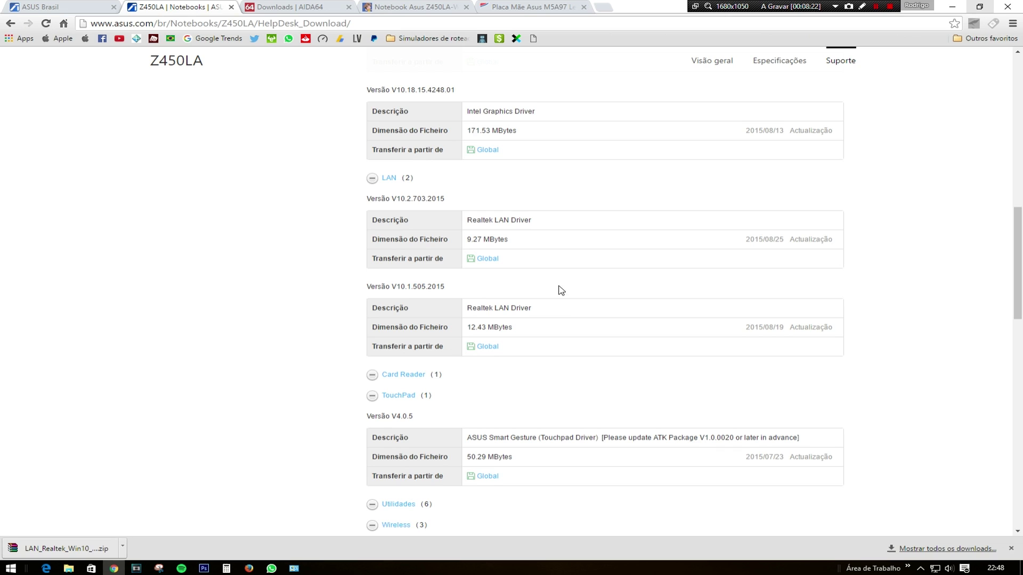
left_click_drag(788, 240, 738, 245)
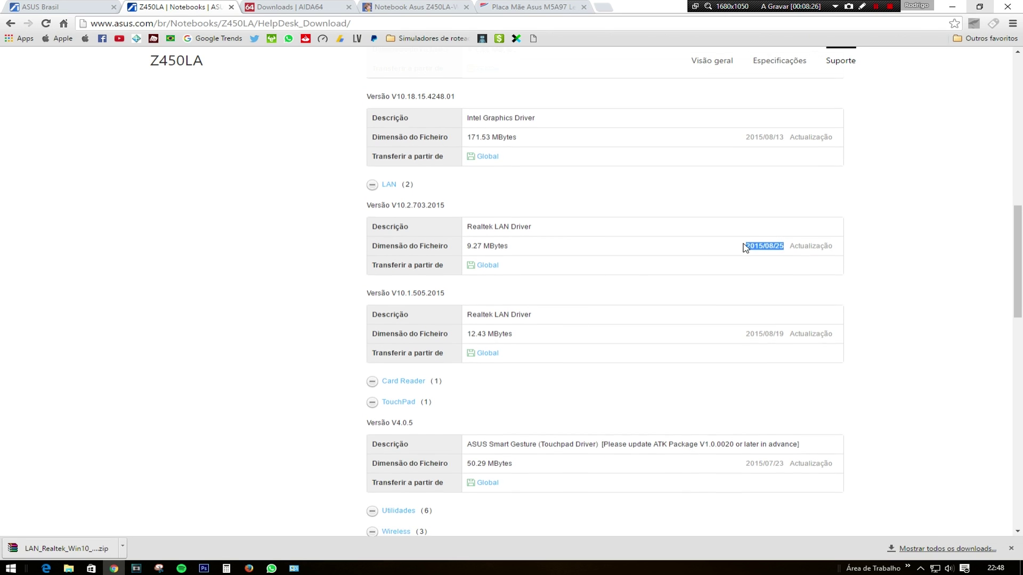
scroll(579, 260, "up", 3)
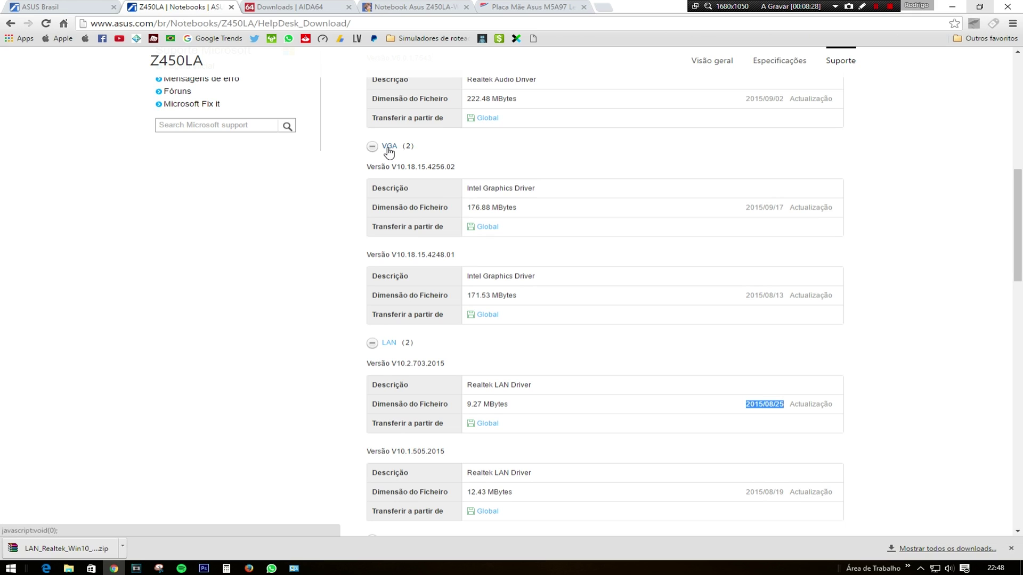
left_click(766, 208)
left_click(769, 295)
left_click(775, 206)
left_click(766, 297)
left_click(784, 206)
triple_click(784, 206)
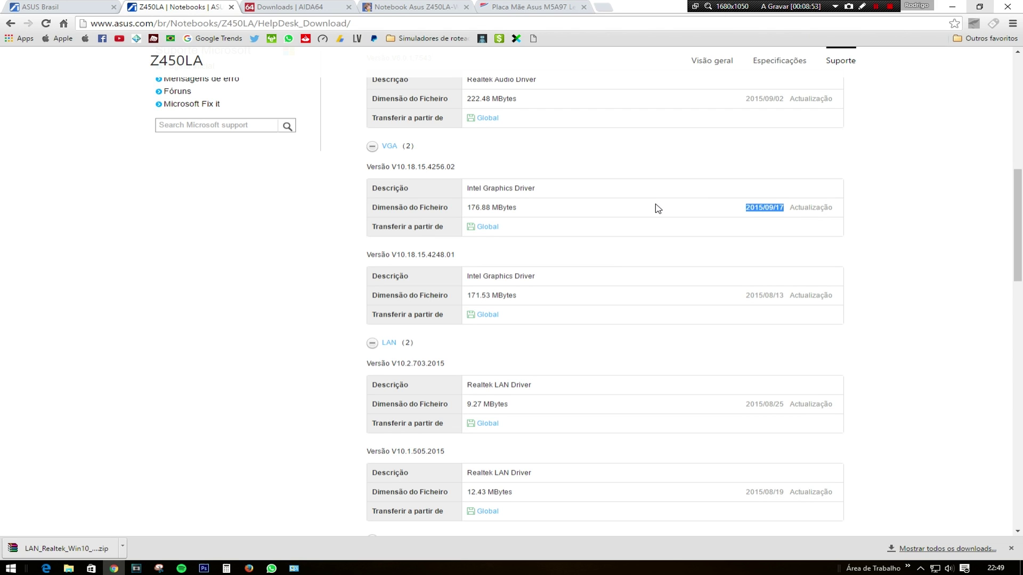
Step: Close the Z450LA driver page and reopen the Suporte page from the ASUS Brasil homepage
left_click(232, 9)
left_click(73, 8)
mouse_move(415, 65)
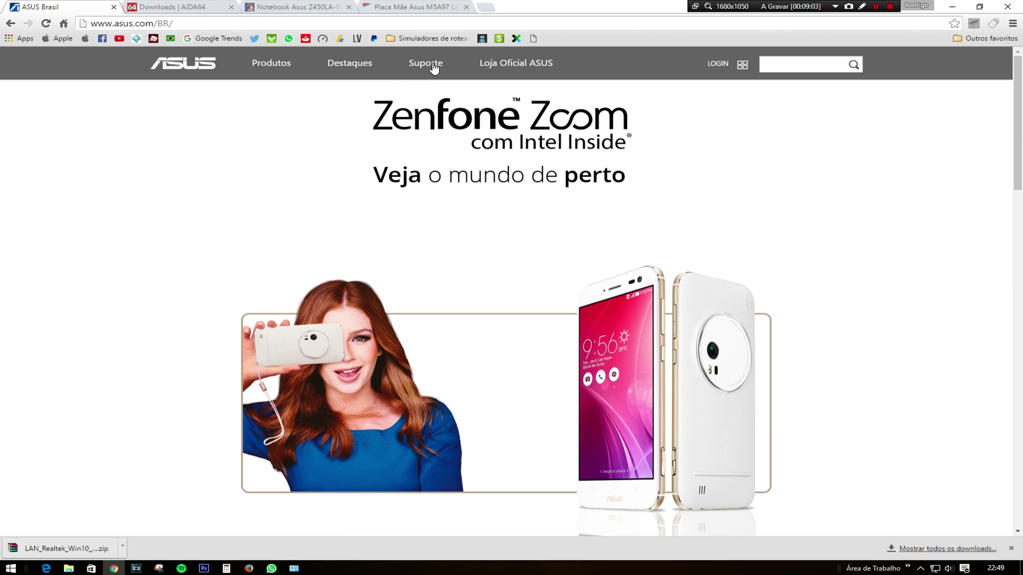
left_click(429, 103)
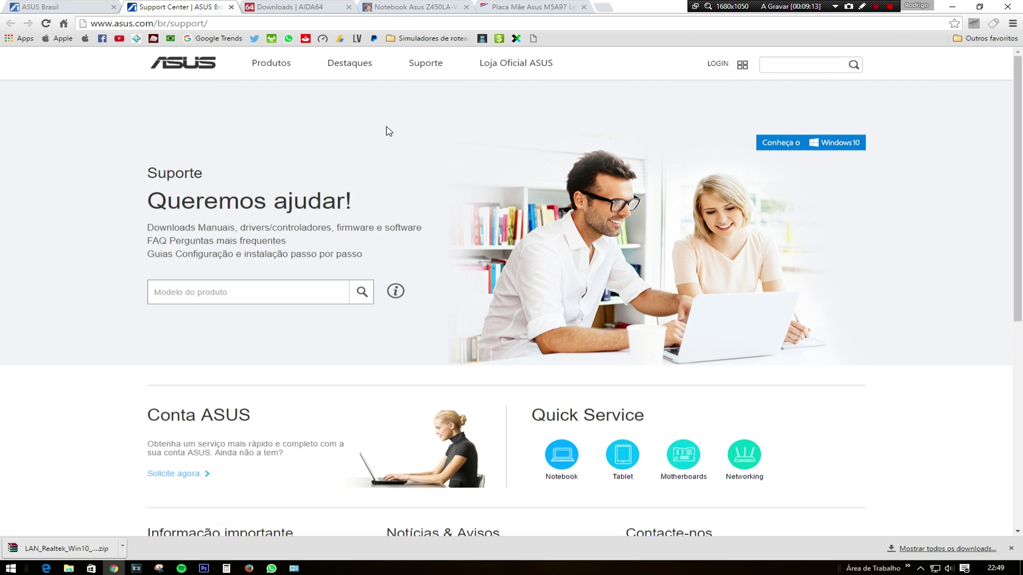
Step: Check the motherboard's brand and model in the title of the Extra store product page
left_click(525, 6)
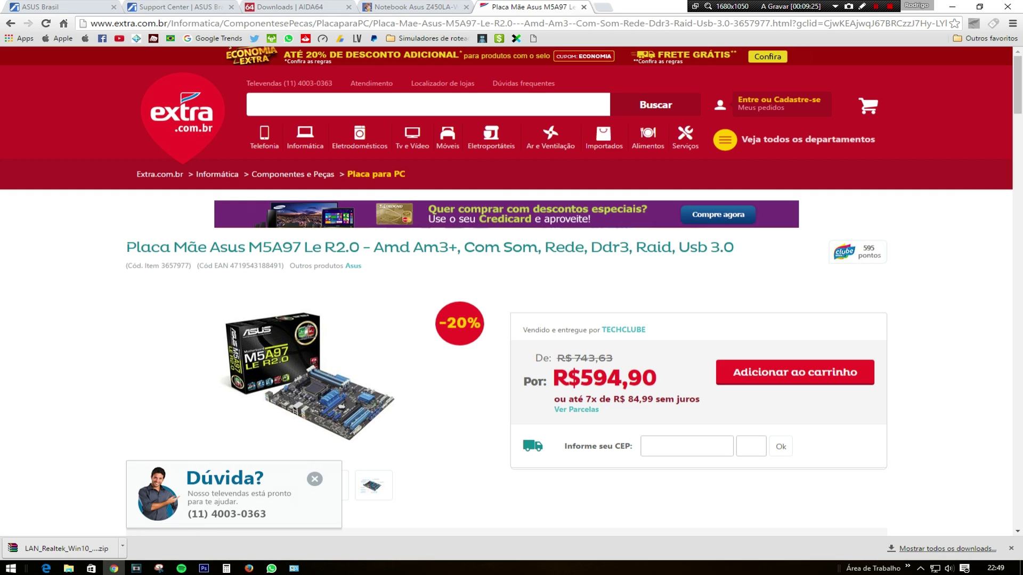
left_click_drag(127, 246, 301, 247)
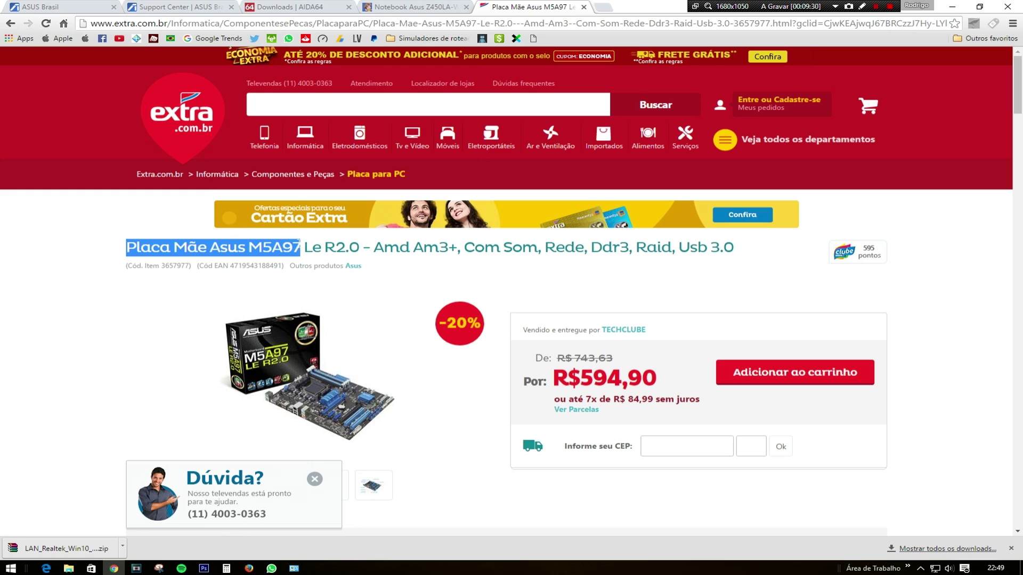
left_click(260, 246)
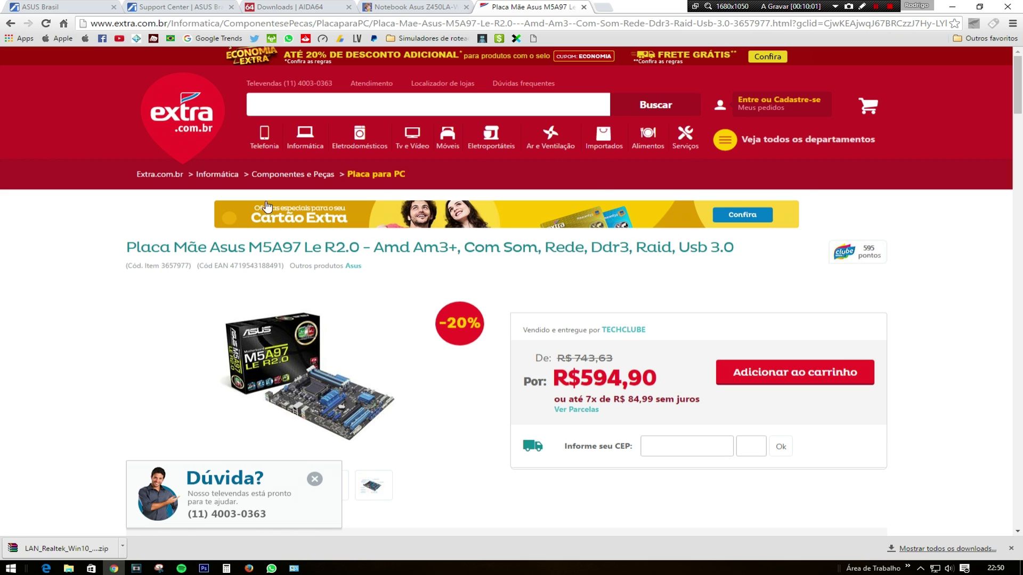
Step: Download the self-installing EXE trial of AIDA64 Extreme from download.aida64.com
left_click(288, 8)
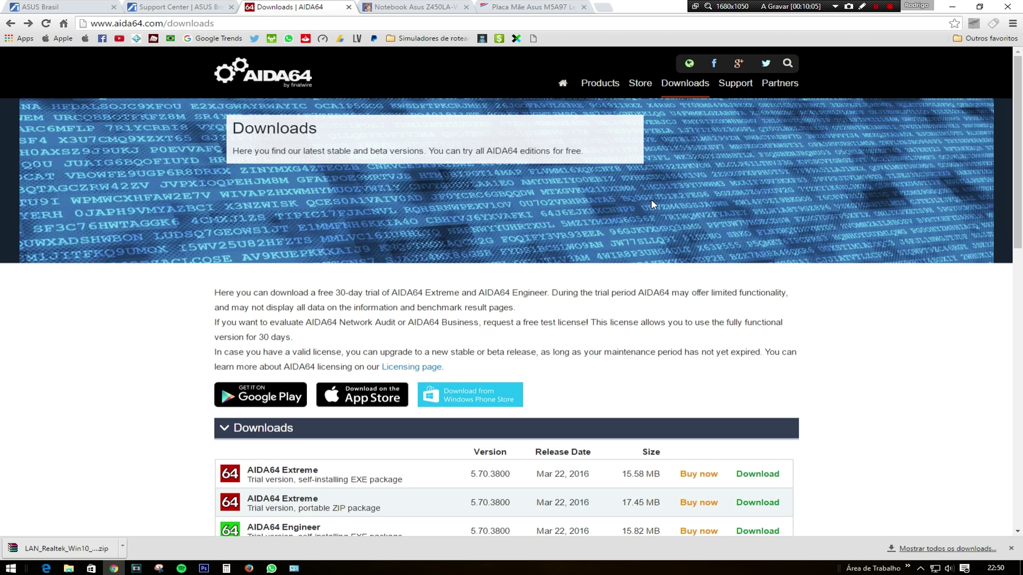
scroll(642, 201, "down", 1)
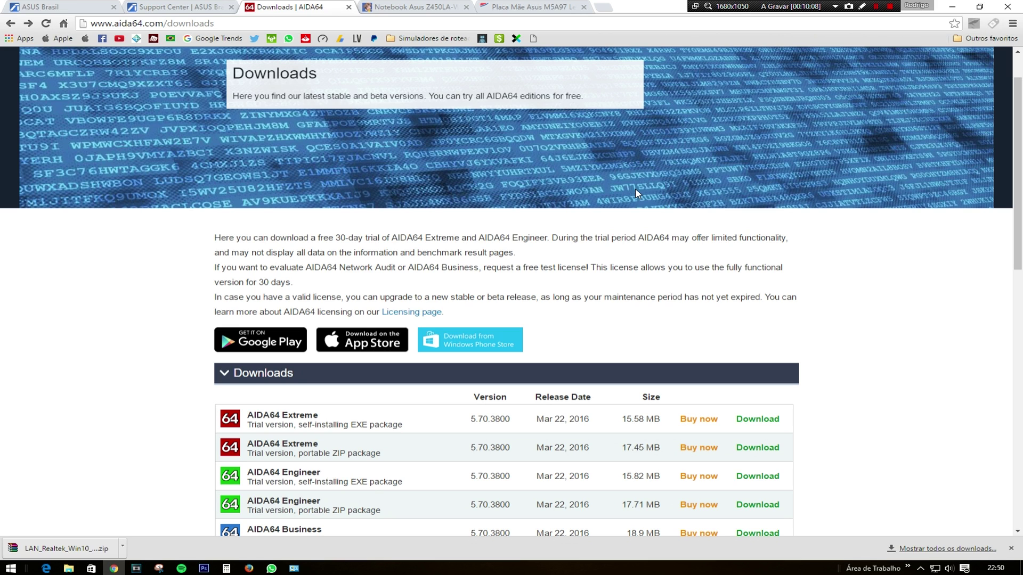
left_click(761, 419)
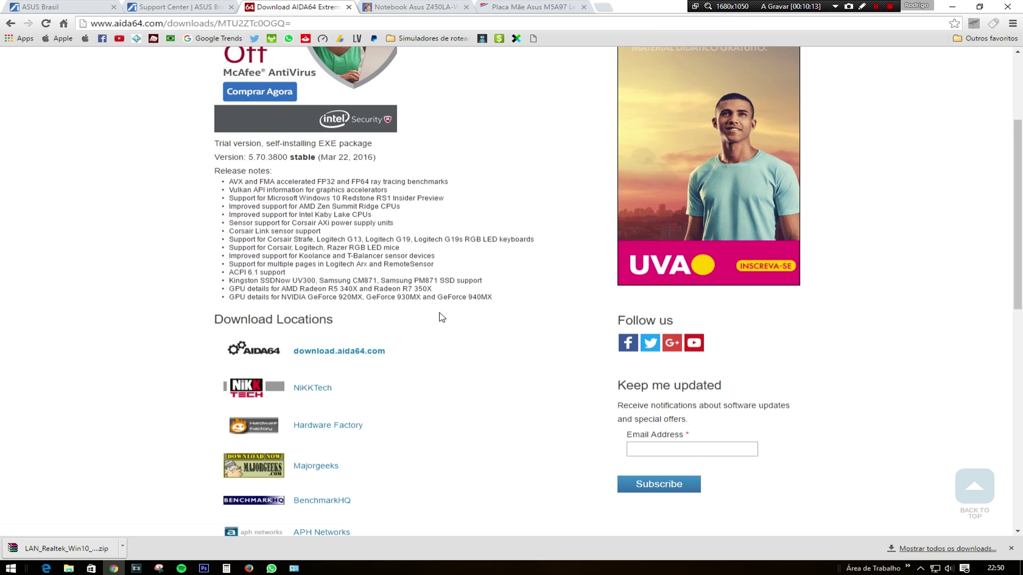
left_click(331, 353)
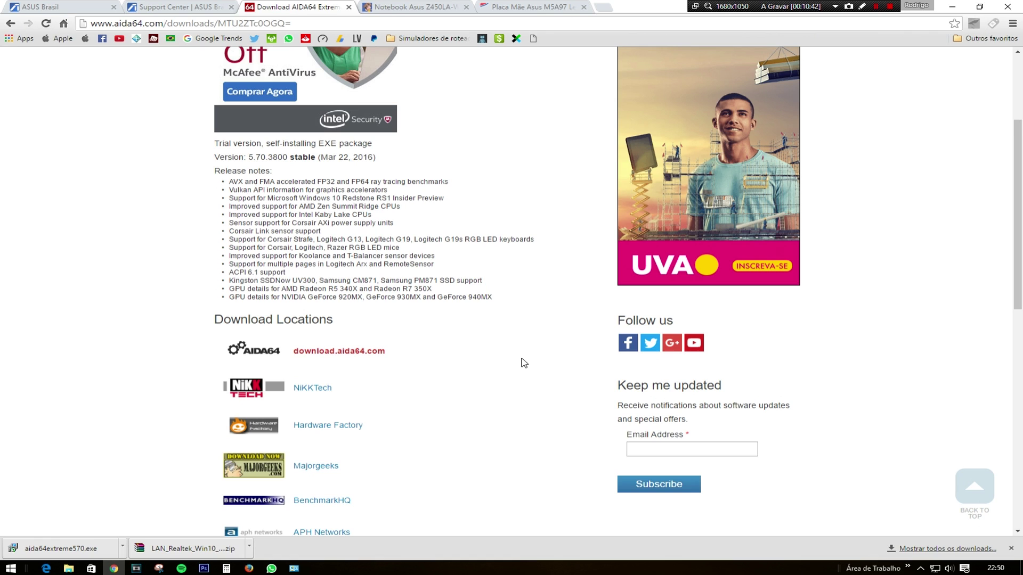
Step: Launch AIDA64 Extreme and look up the motherboard name in the Placa mãe properties
left_click(908, 569)
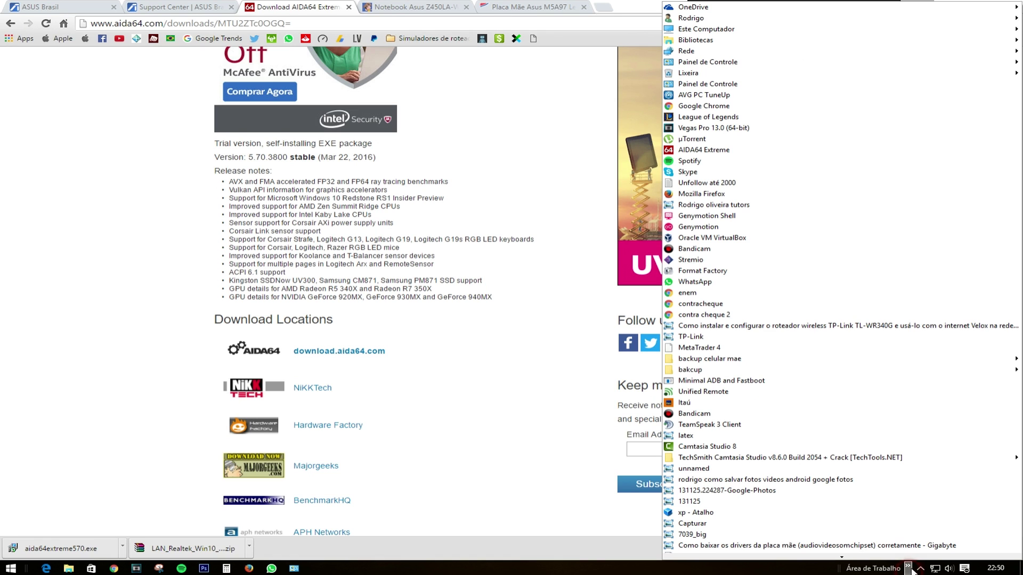
left_click(702, 150)
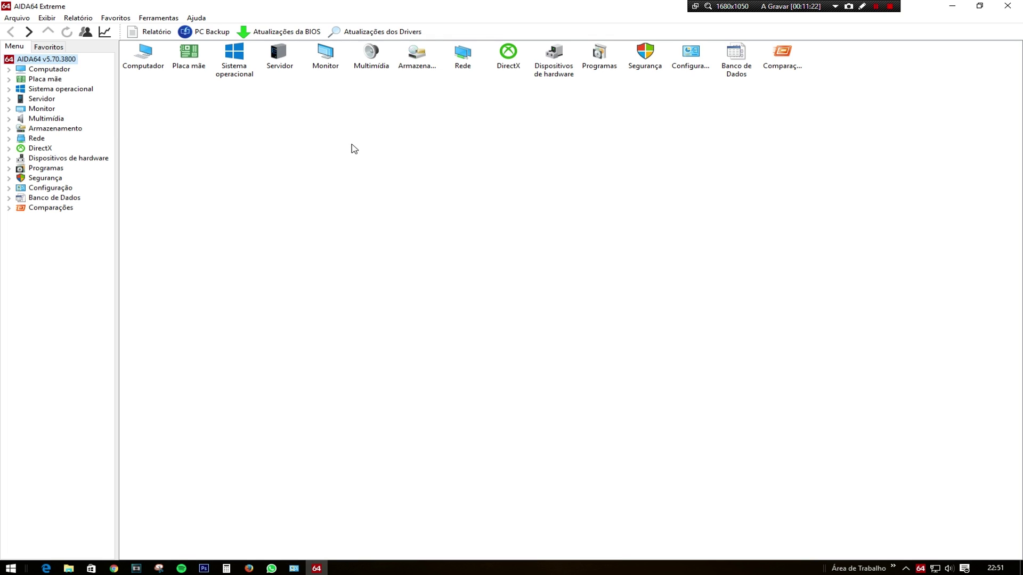
double_click(189, 68)
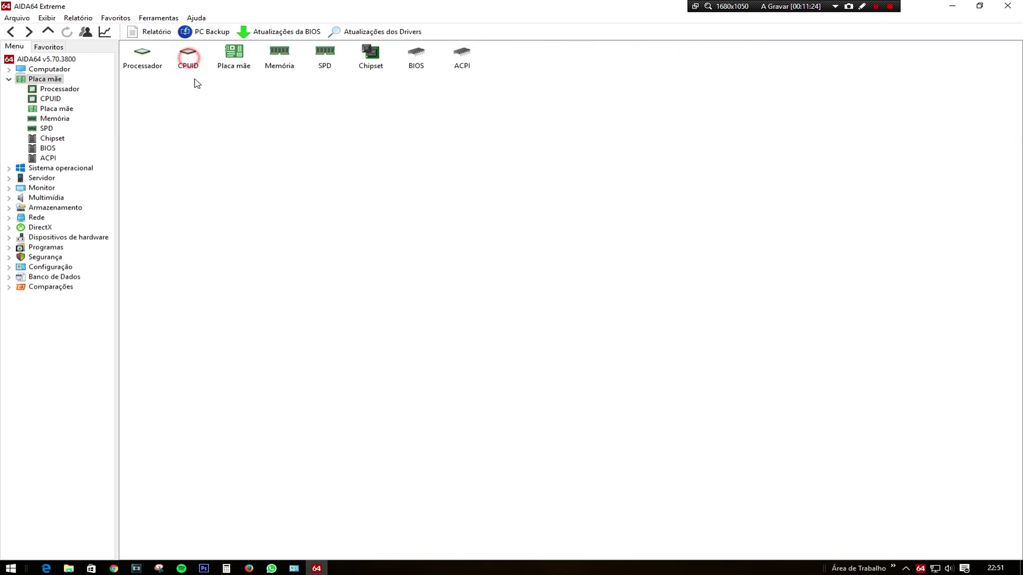
double_click(235, 66)
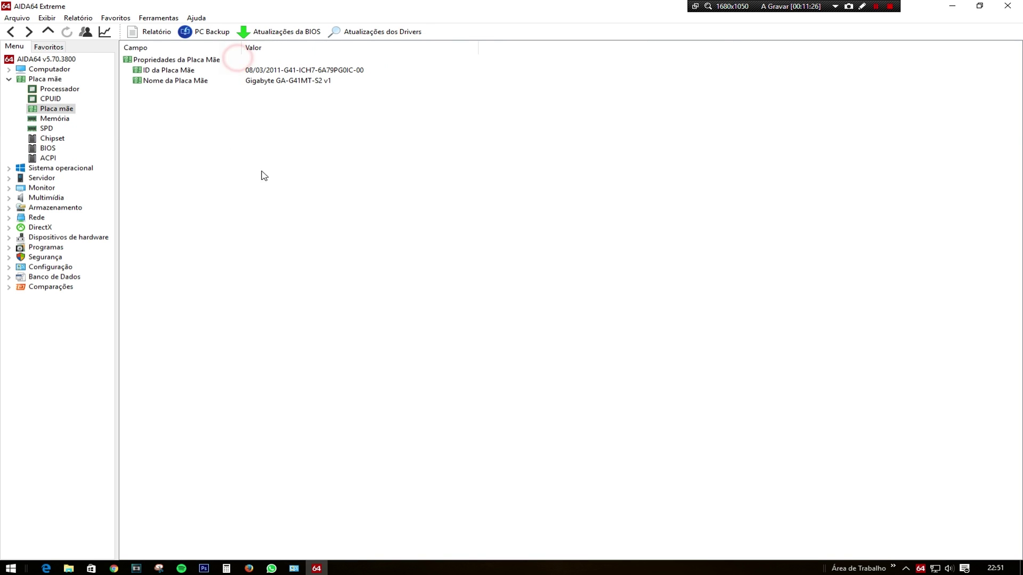
left_click(180, 81)
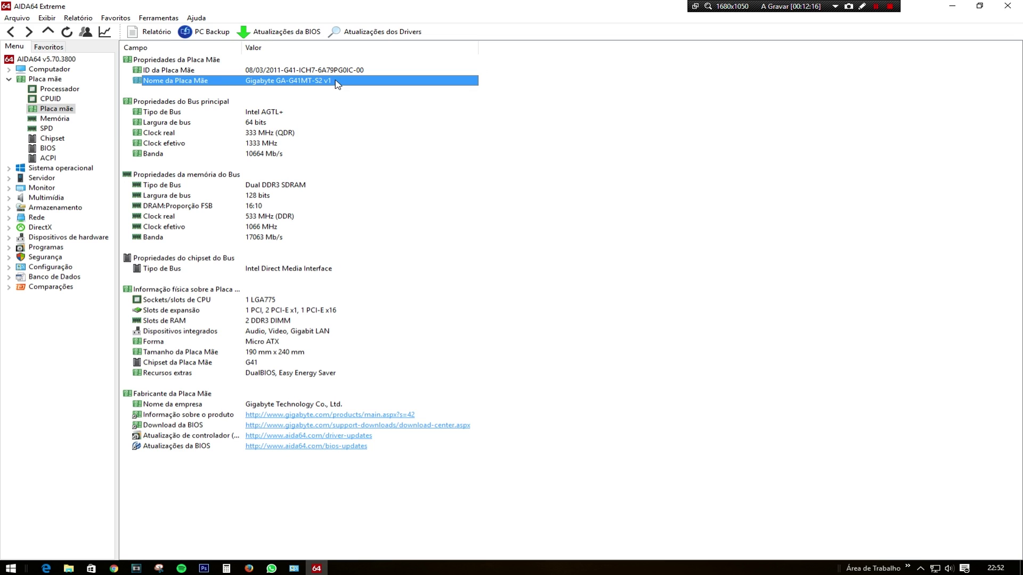
Step: Return to Chrome, close the open ASUS Support Center page and reopen Suporte from the ASUS Brasil homepage
left_click(113, 569)
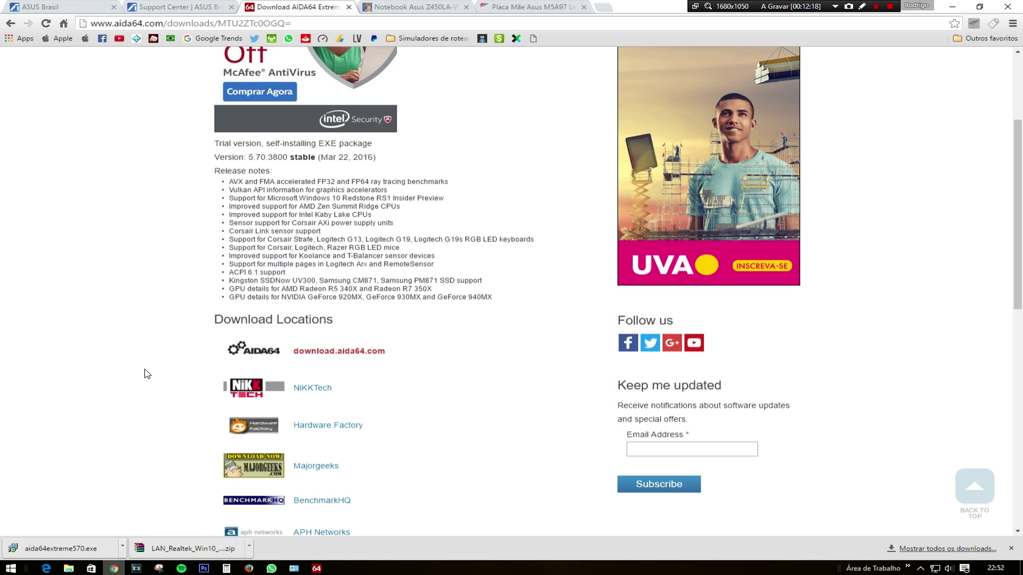
left_click(176, 6)
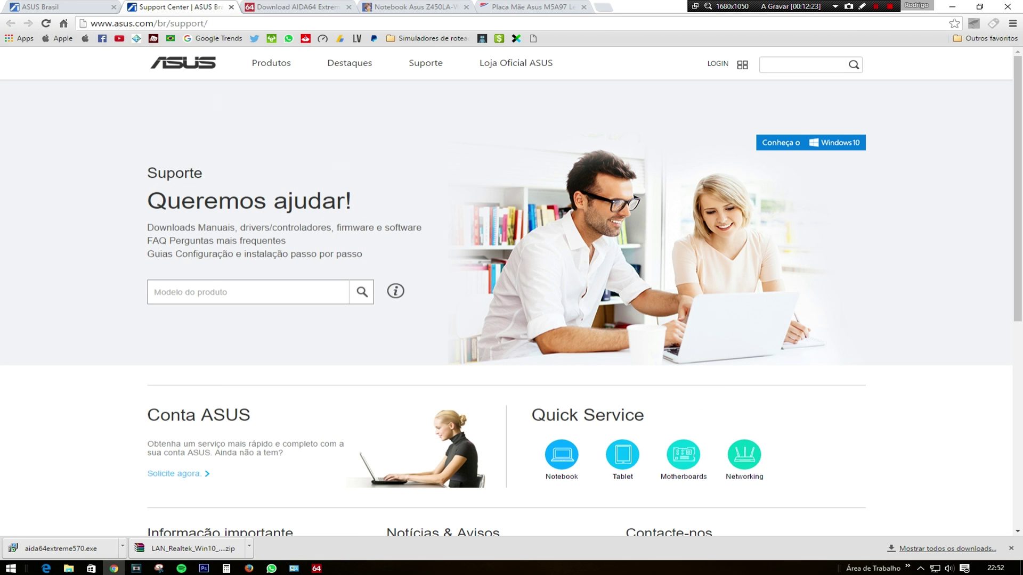
left_click(231, 7)
left_click(59, 6)
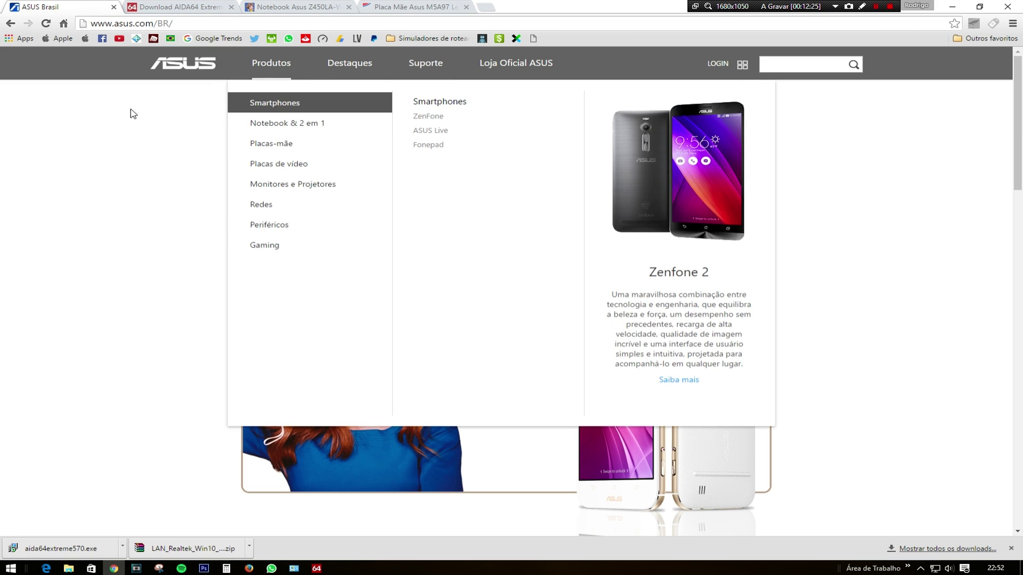
left_click(425, 63)
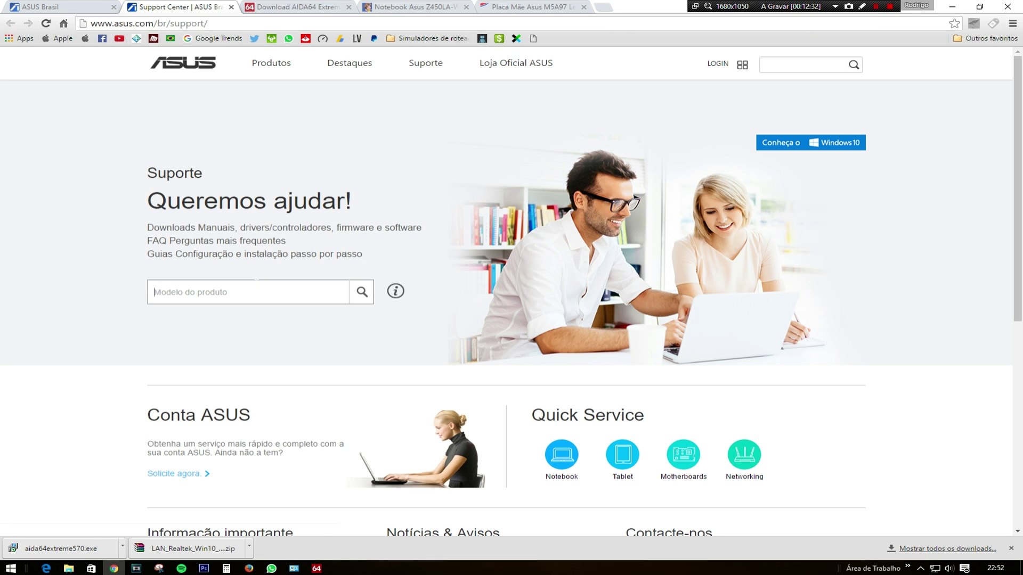
Step: Recheck the motherboard name in AIDA64 and copy the model M5A97 from the Extra product title in Chrome
left_click(316, 568)
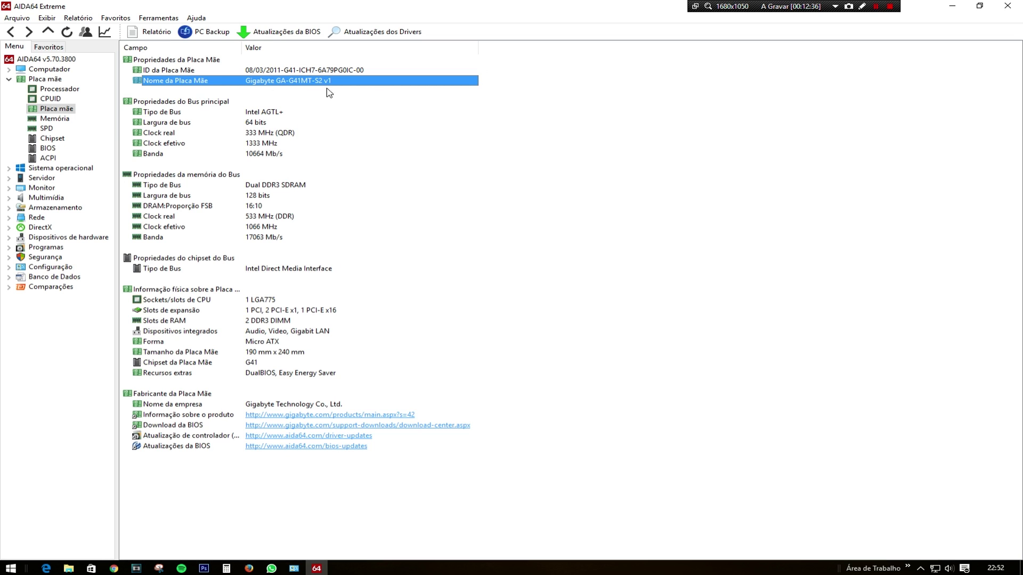
left_click(952, 5)
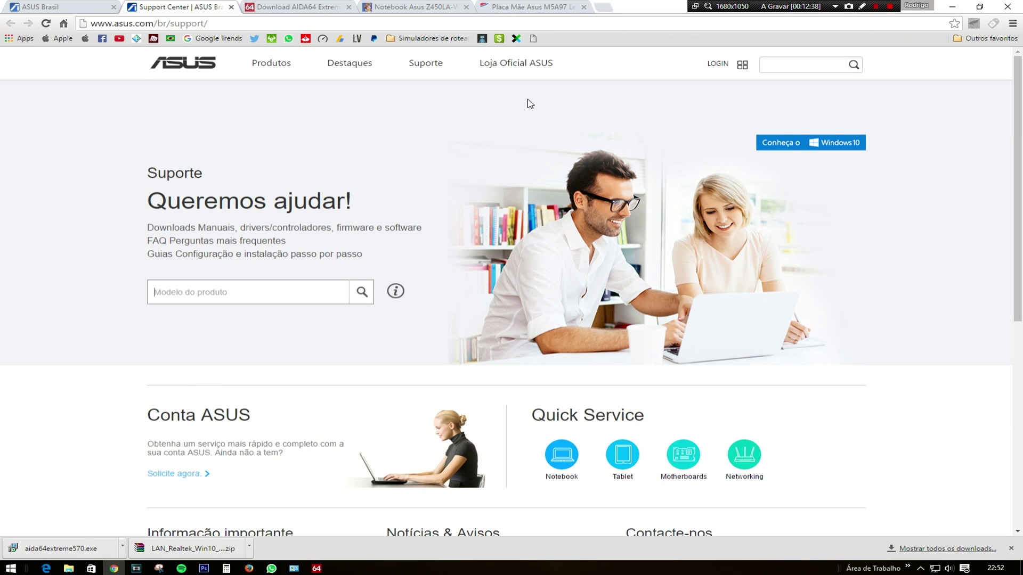
left_click(517, 7)
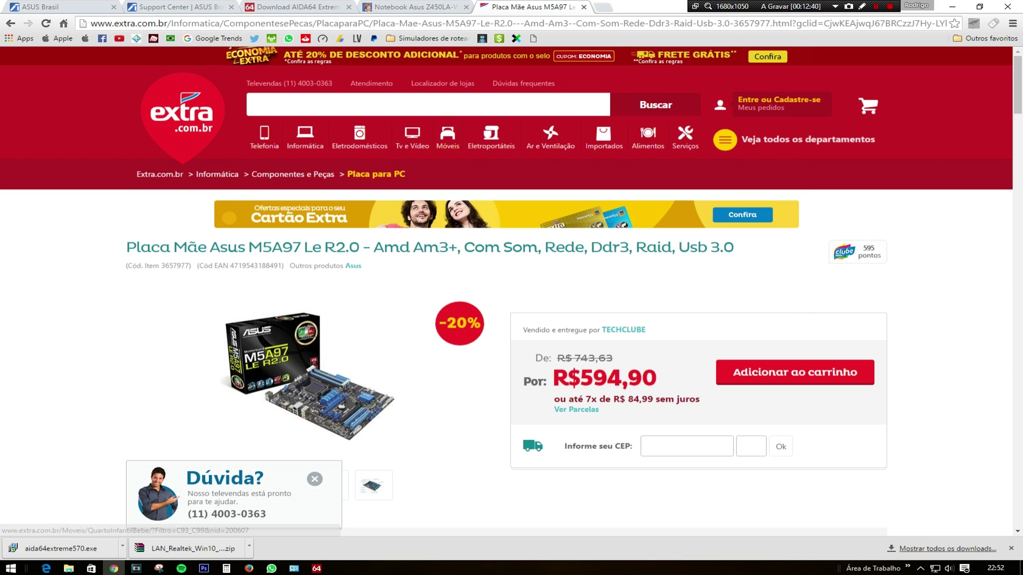
left_click_drag(248, 247, 301, 248)
key("super+c")
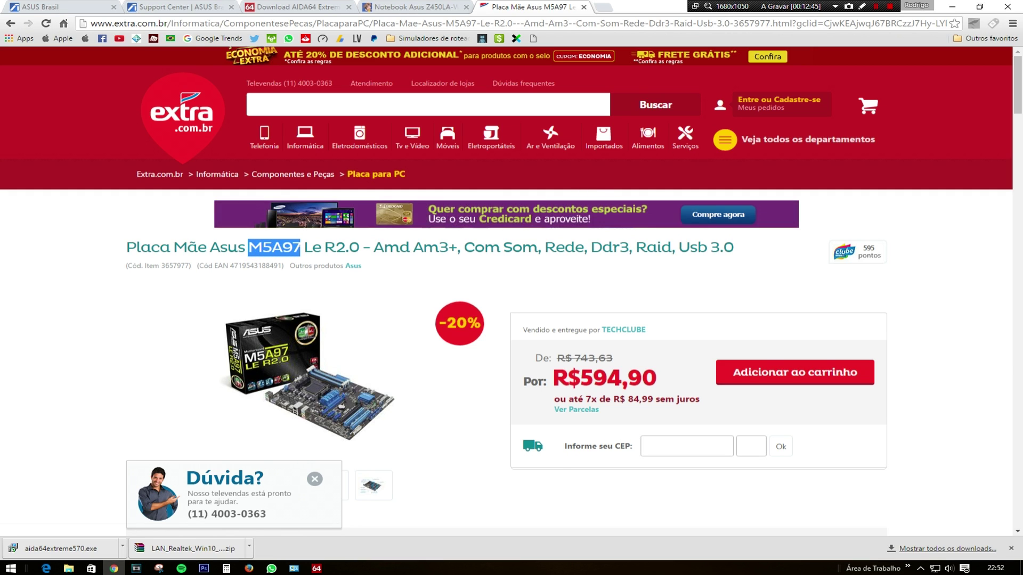
Step: Search the ASUS support page for the copied product model M5A97
left_click(179, 7)
right_click(213, 294)
left_click(259, 362)
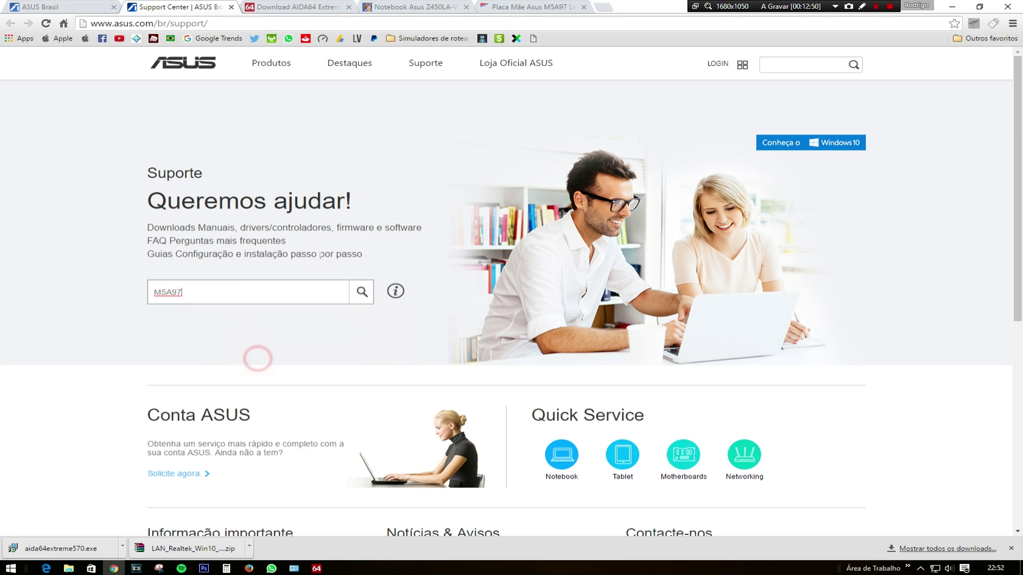
key("Return")
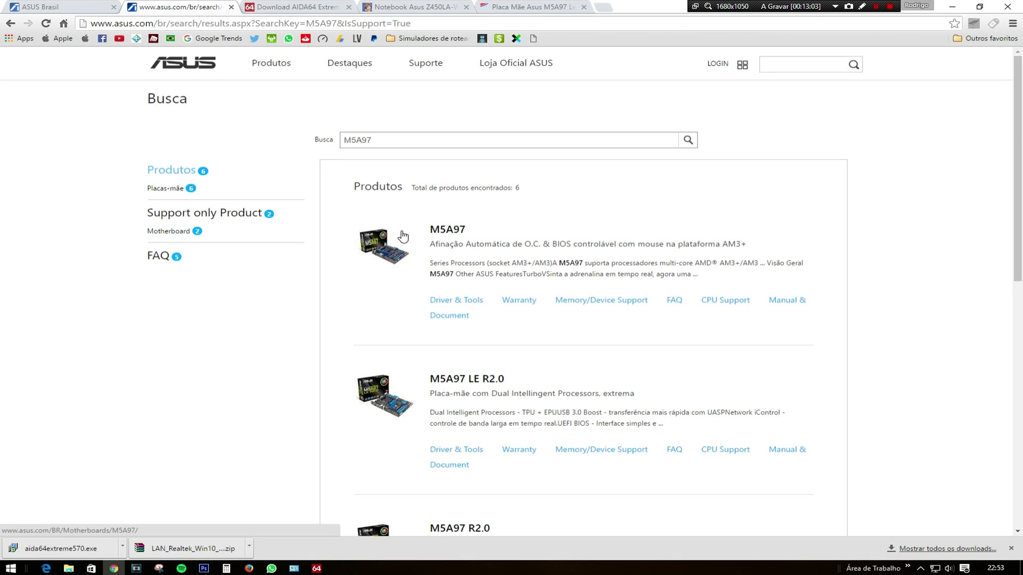
Step: Look through the M5A97 search results and check the full model suffix in the Extra product title
scroll(402, 235, "down", 6)
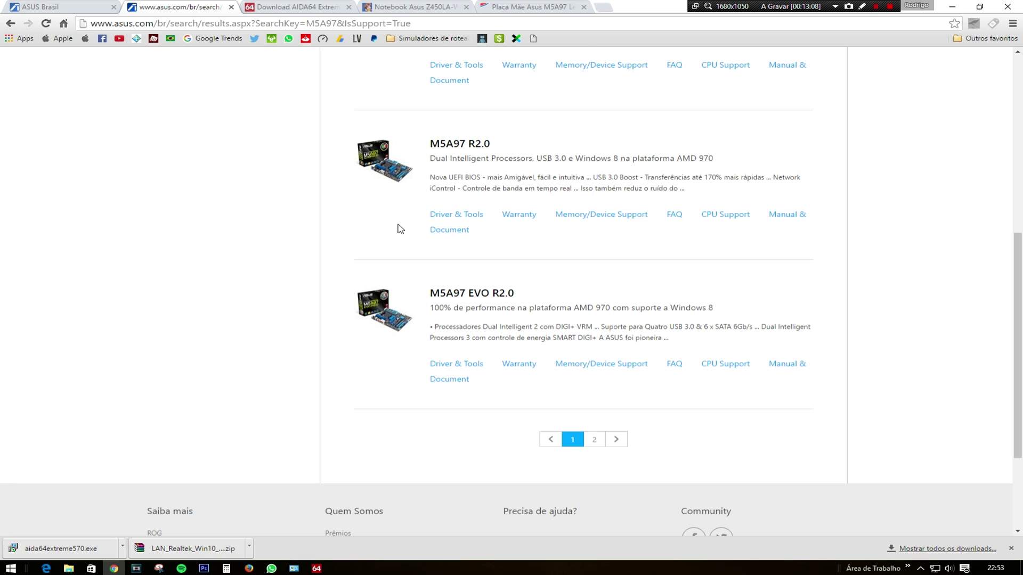
scroll(401, 229, "up", 6)
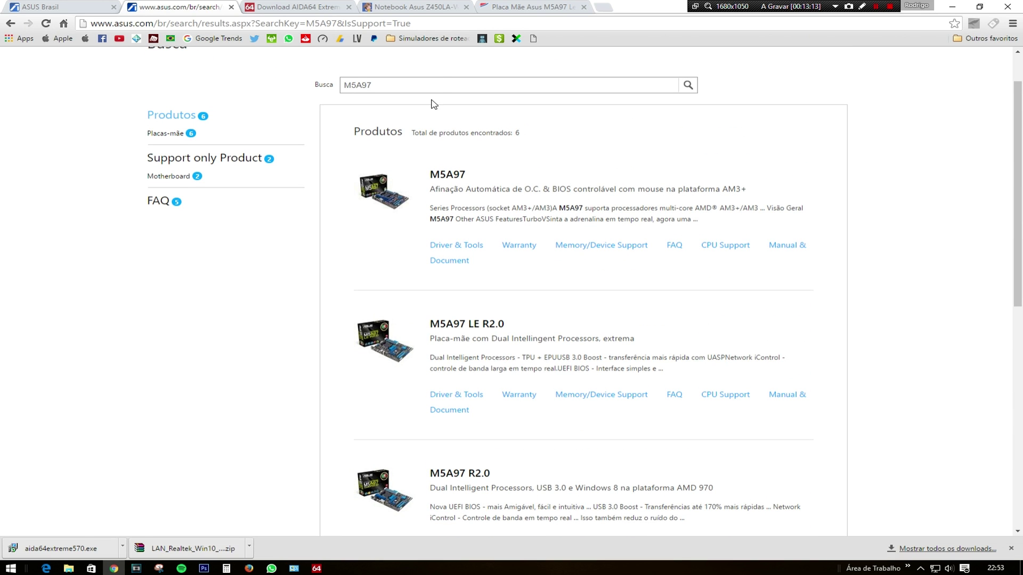
left_click(522, 7)
double_click(290, 247)
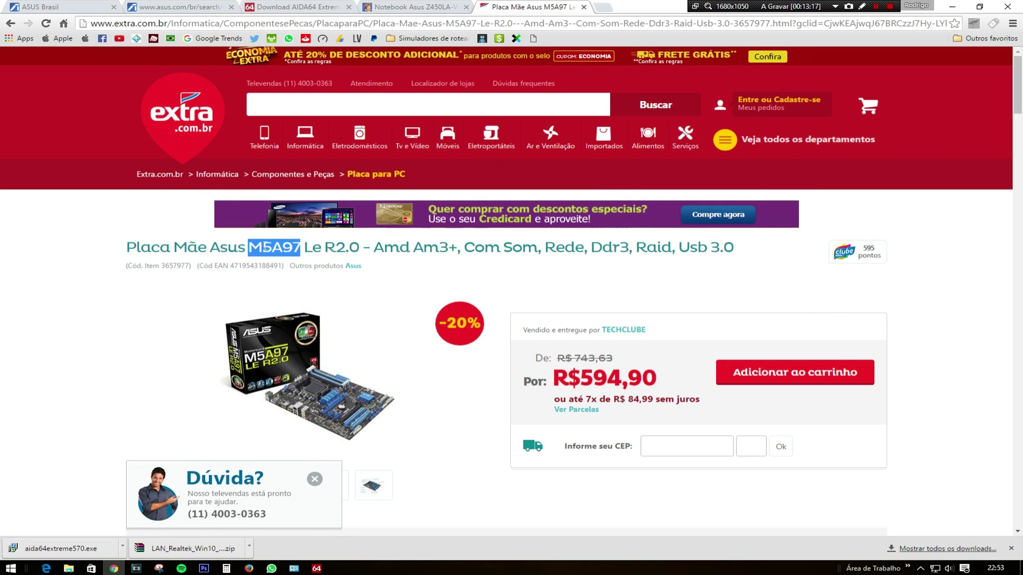
left_click_drag(304, 246, 357, 247)
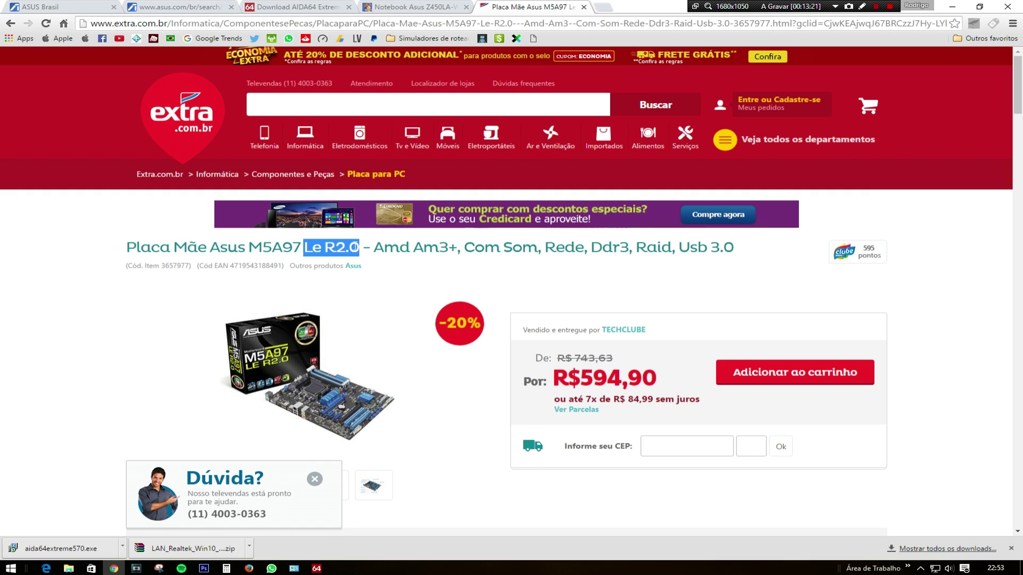
Step: Compare the M5A97 variants in the ASUS search results and recheck the motherboard name in AIDA64
left_click(193, 5)
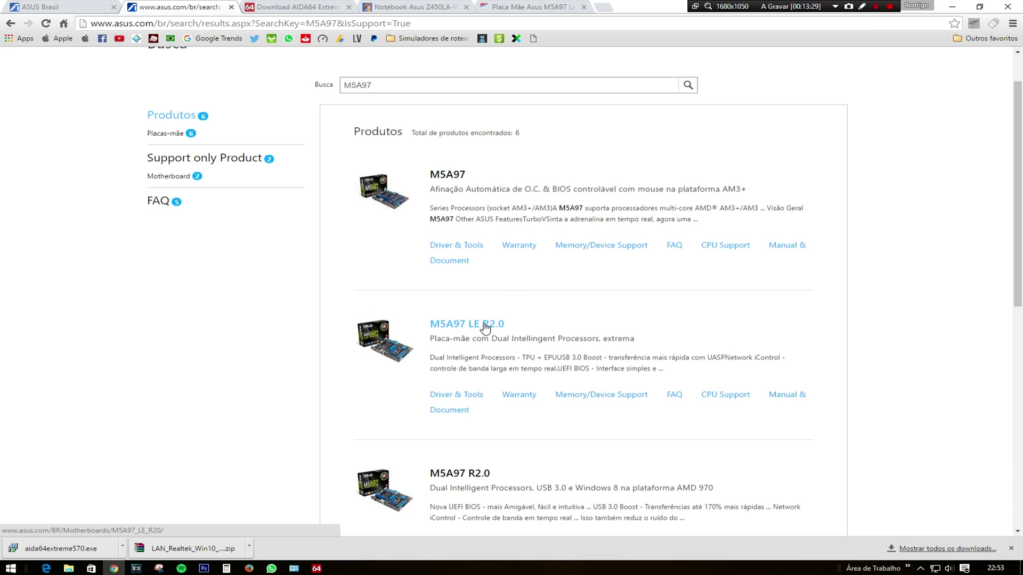
scroll(505, 328, "down", 2)
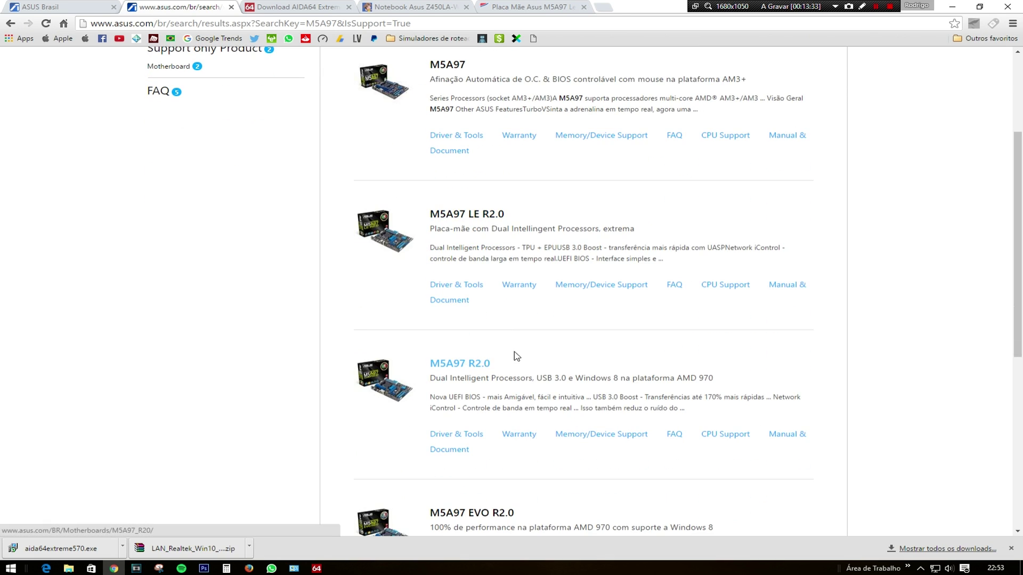
scroll(470, 366, "down", 3)
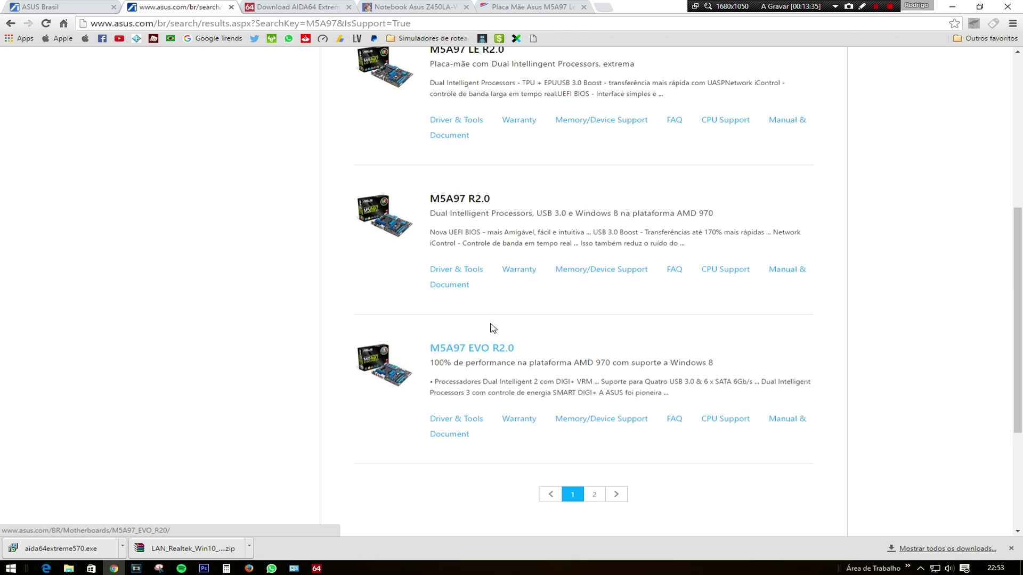
scroll(486, 334, "up", 5)
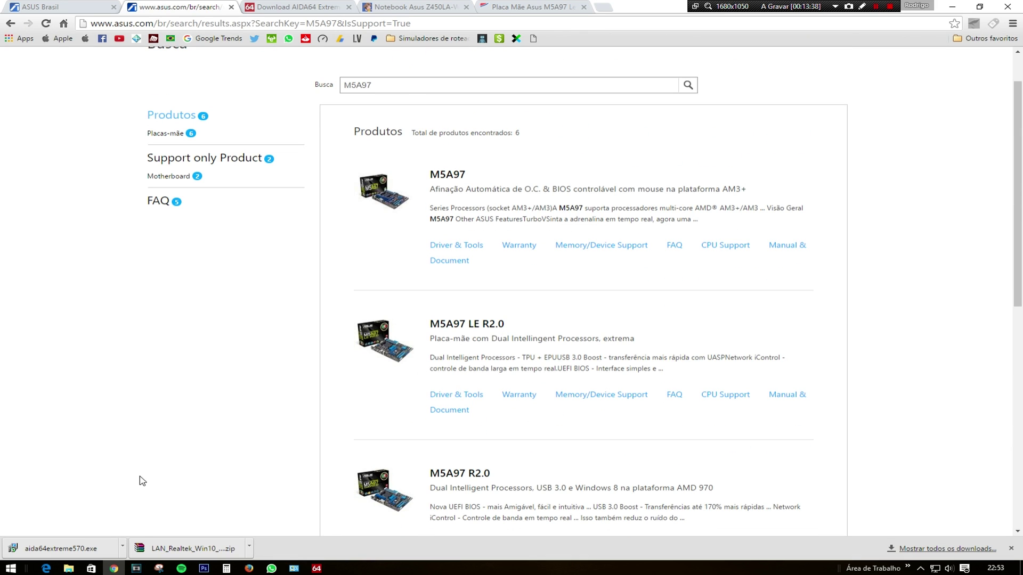
left_click(317, 569)
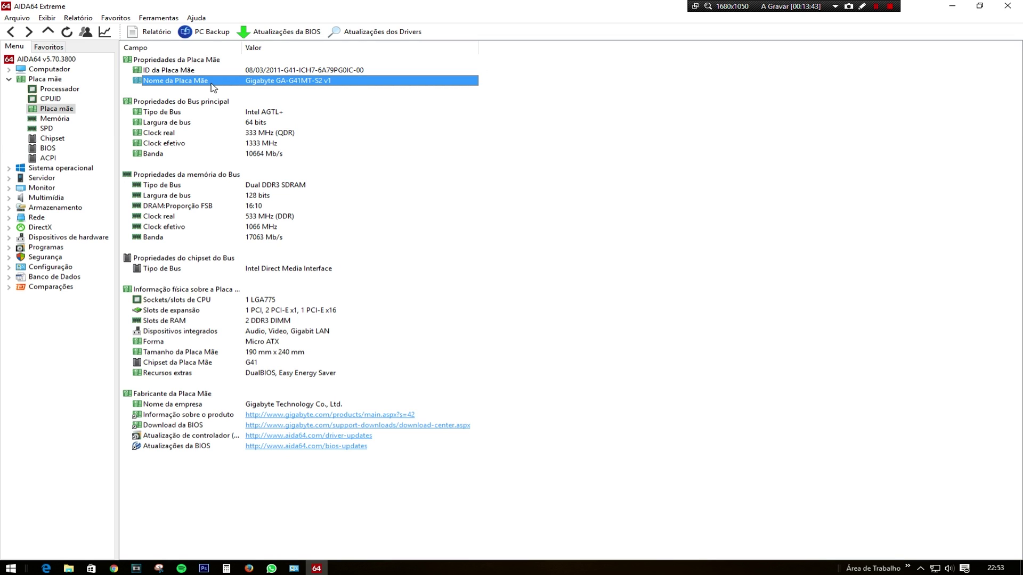
left_click(952, 6)
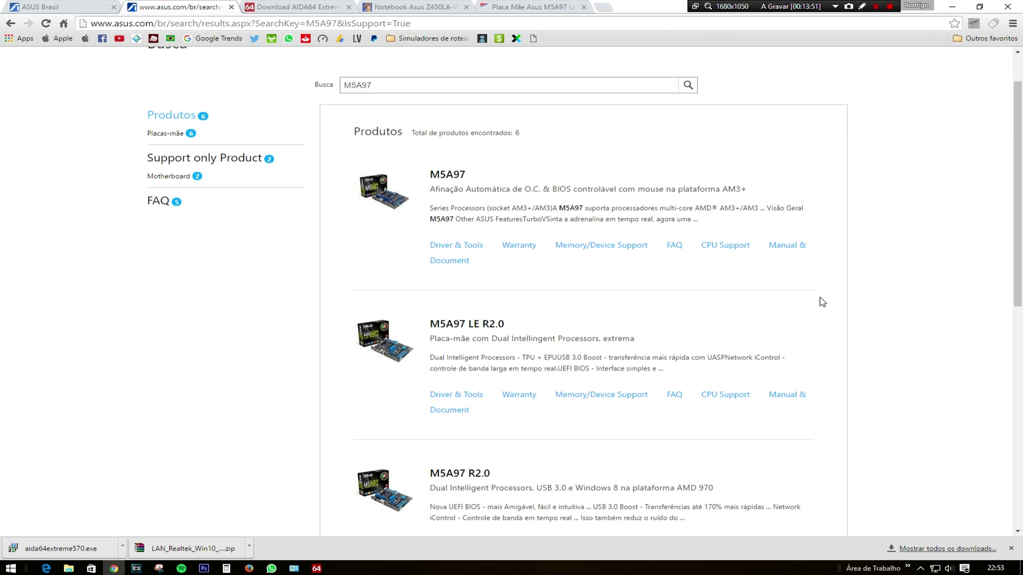
Step: Open the Driver & Tools page of the M5A97 LE R2.0 and view its operating system options
left_click(459, 396)
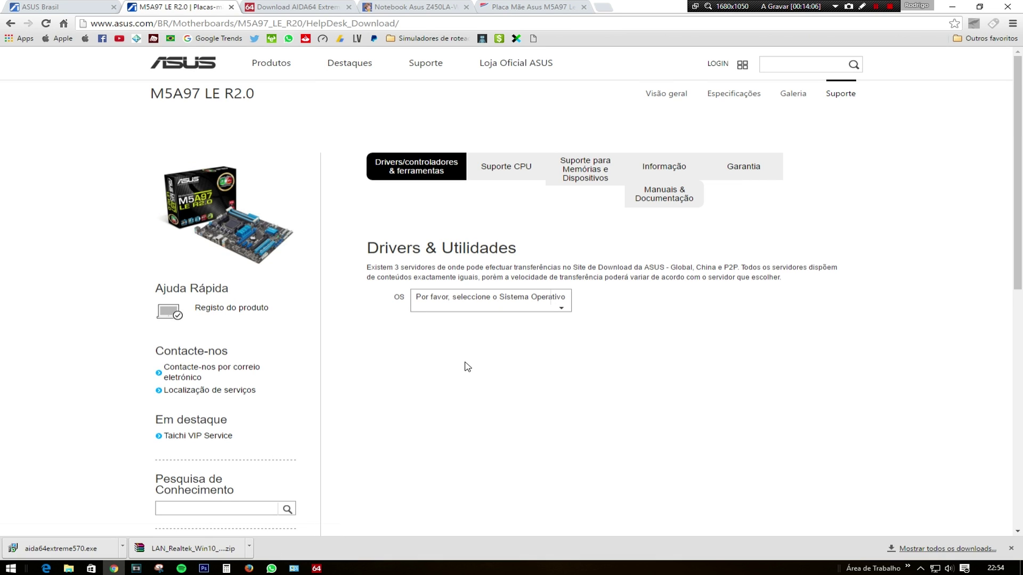
left_click(505, 310)
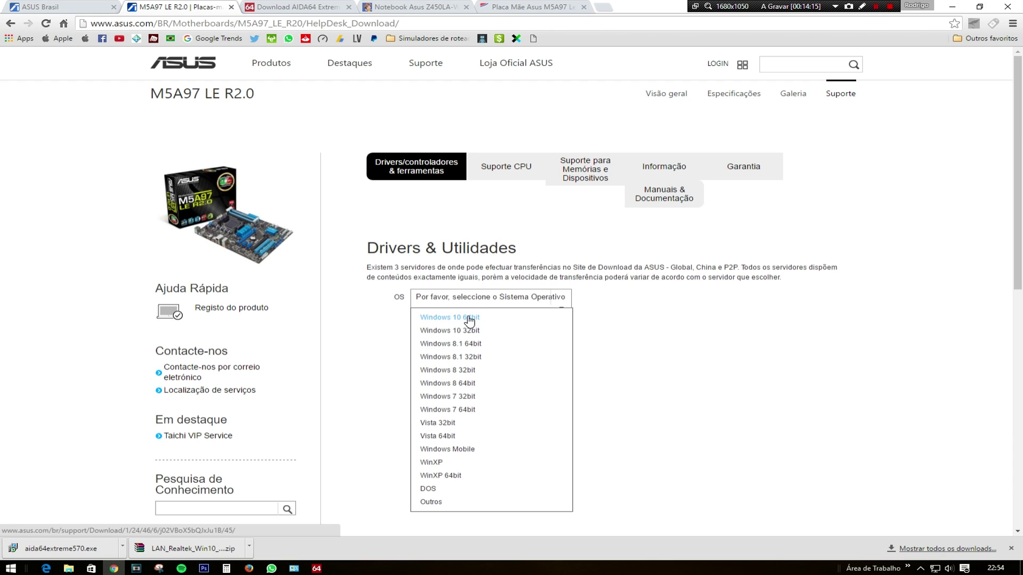
left_click(653, 295)
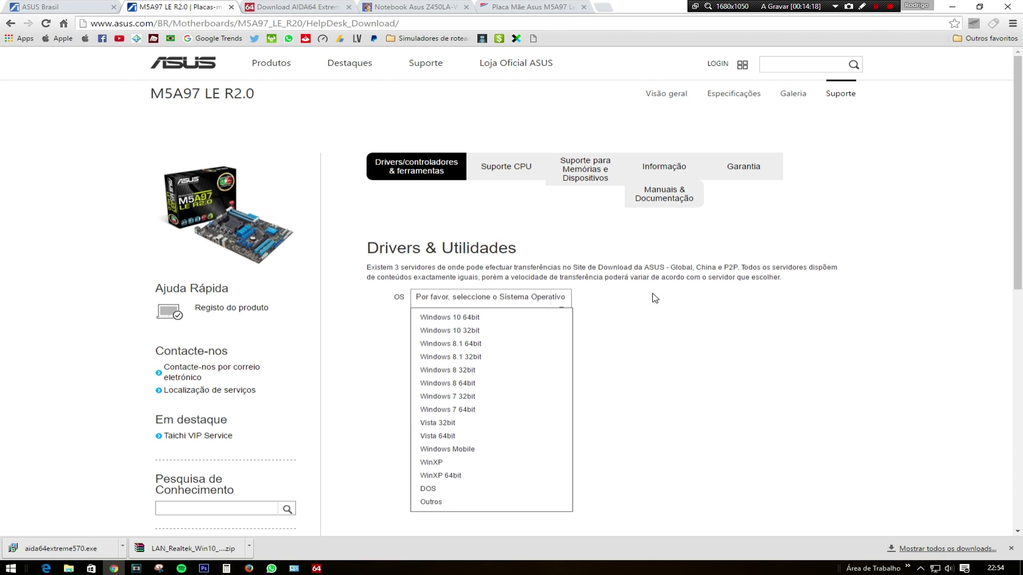
Step: Check the Windows edition and system type in the computer's system information, and select Windows 10 64bit as the driver OS
key("super+Pause")
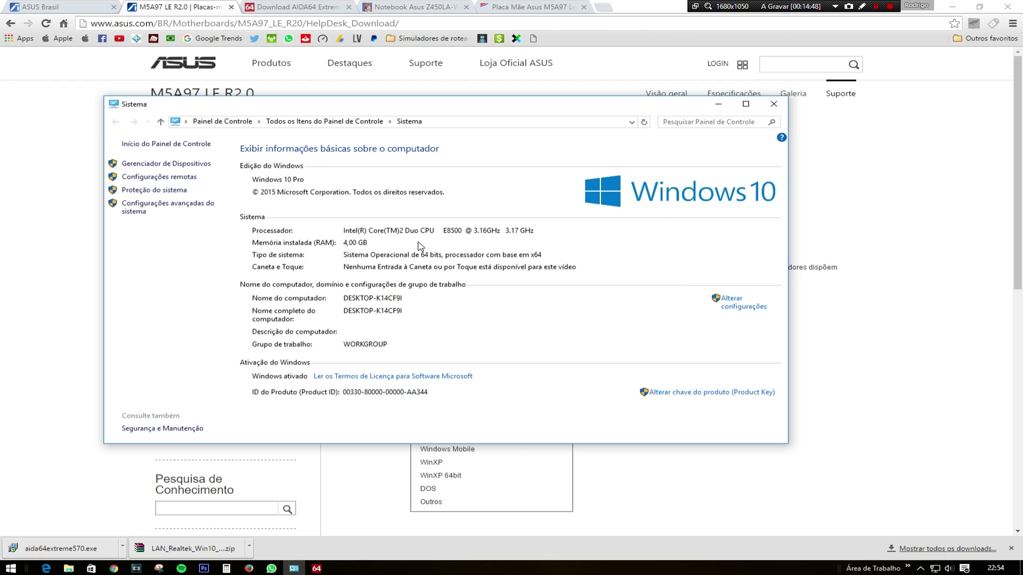
left_click(773, 104)
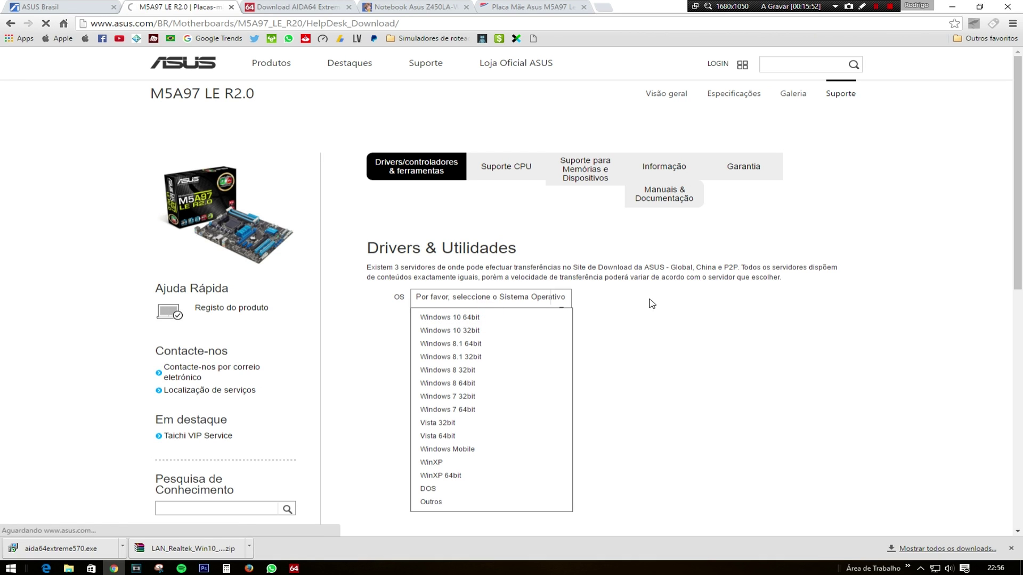
left_click(442, 317)
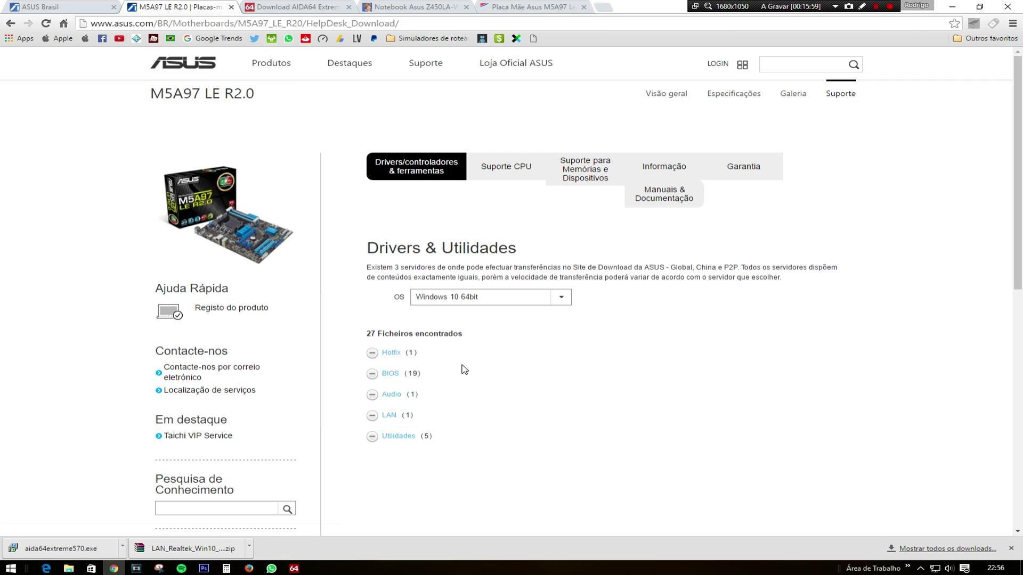
Step: Expand the LAN and Audio driver categories of the M5A97 LE R2.0
scroll(541, 298, "down", 2)
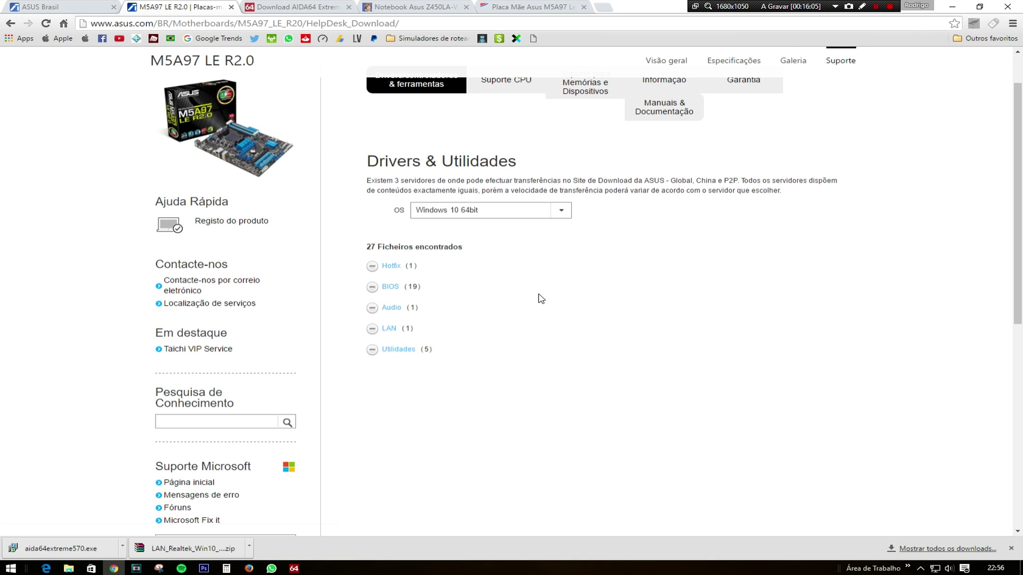
left_click(389, 328)
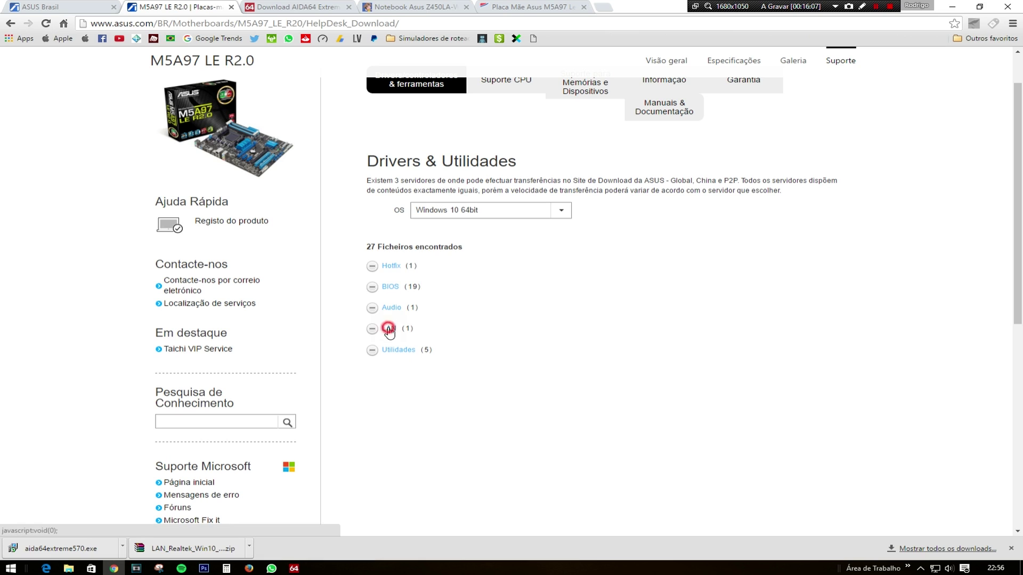
left_click(391, 307)
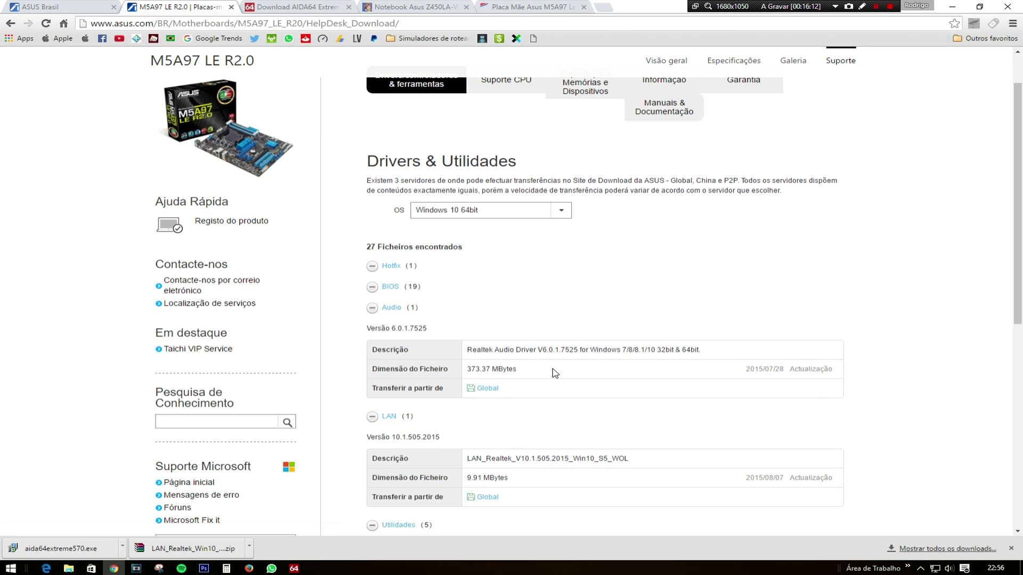
Step: Review the listed Audio and LAN drivers and download the Realtek LAN driver from the Global server
scroll(383, 205, "down", 2)
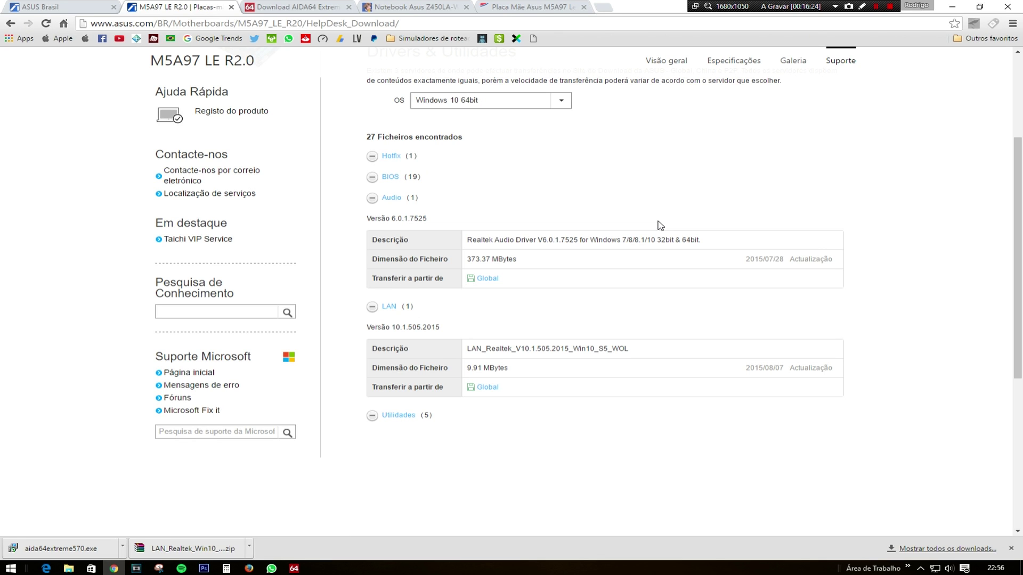
scroll(660, 226, "up", 4)
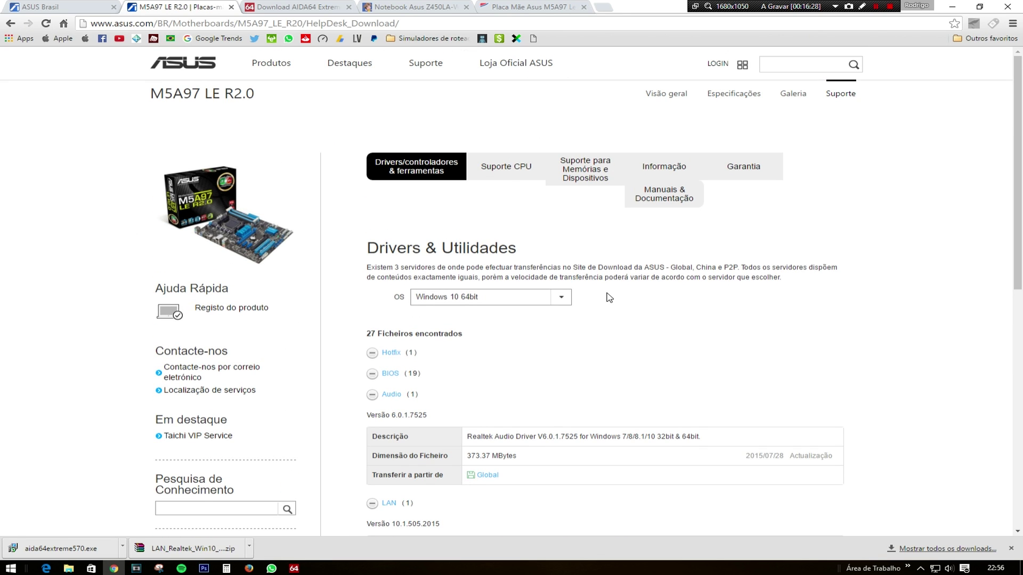
scroll(732, 288, "down", 2)
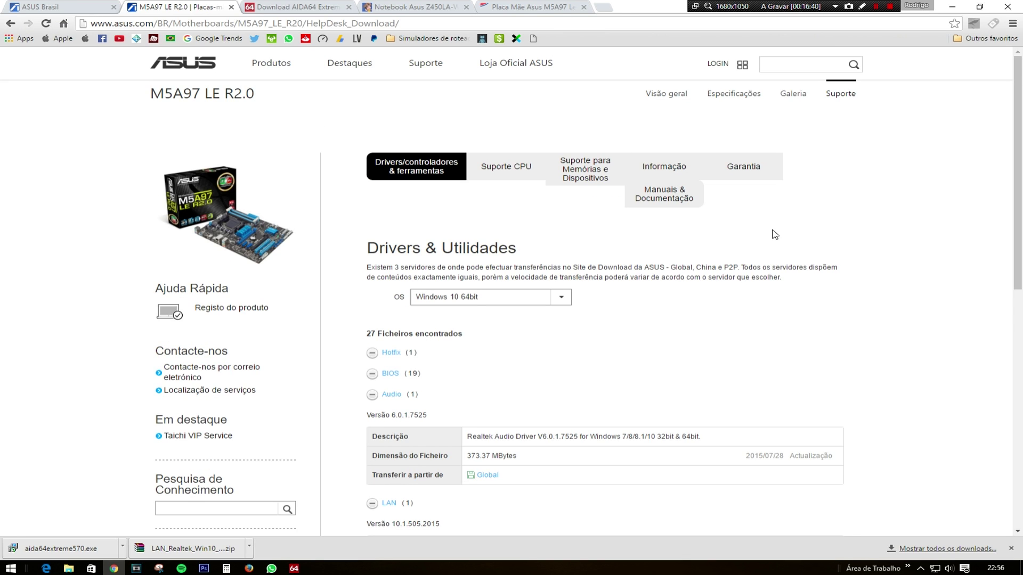
scroll(773, 232, "down", 4)
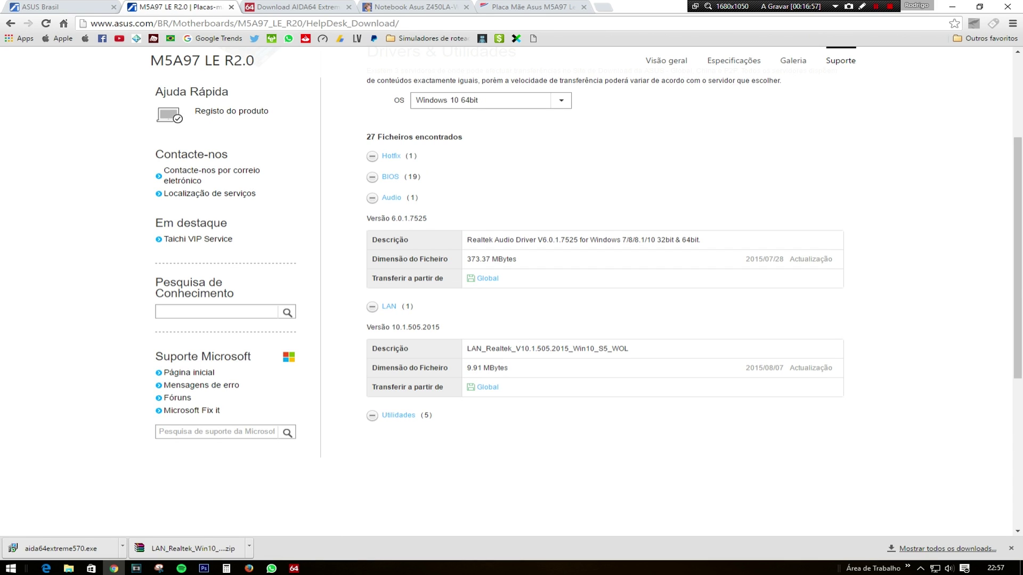
left_click(491, 388)
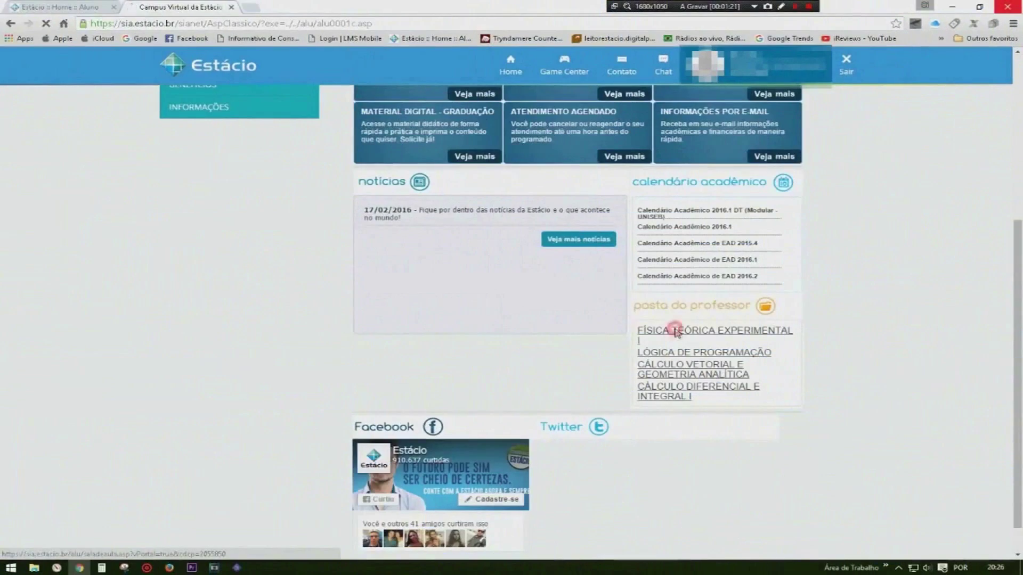
left_click(676, 332)
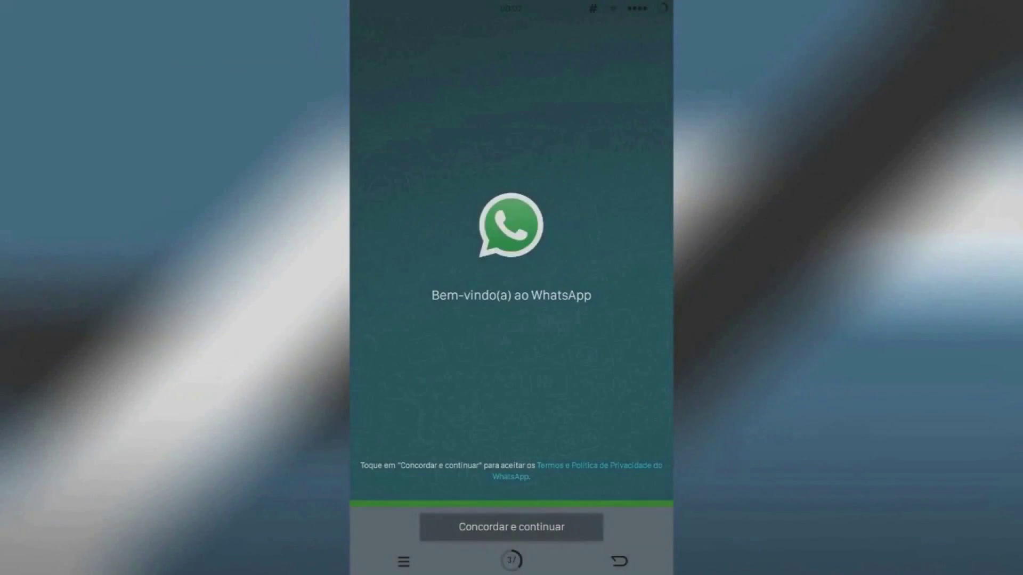